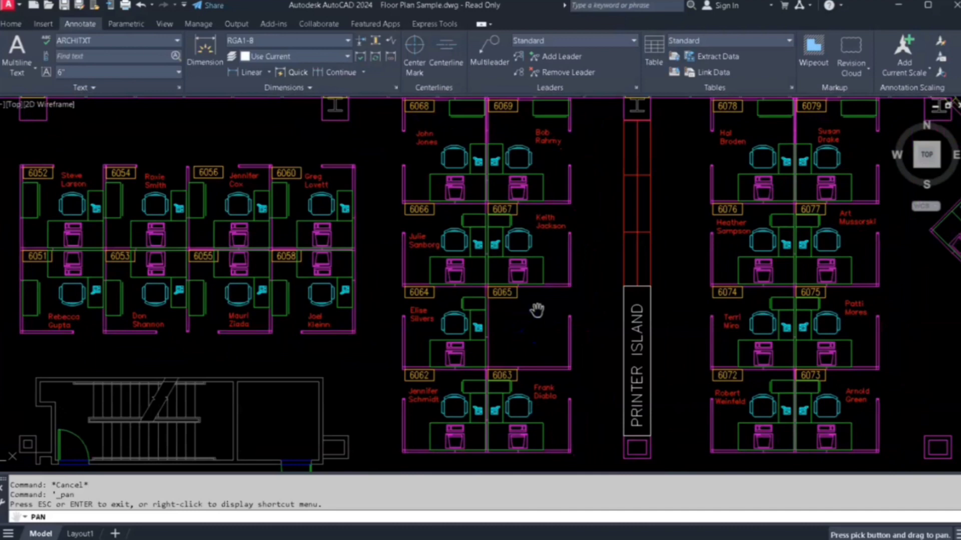
{"action": "mouse_move", "coordinate": [537, 311]}
{"action": "left_mouse_down"}
{"action": "mouse_move", "coordinate": [509, 285]}
{"action": "mouse_move", "coordinate": [607, 281]}
{"action": "mouse_move", "coordinate": [562, 268]}
{"action": "mouse_move", "coordinate": [507, 340]}
{"action": "left_mouse_up"}
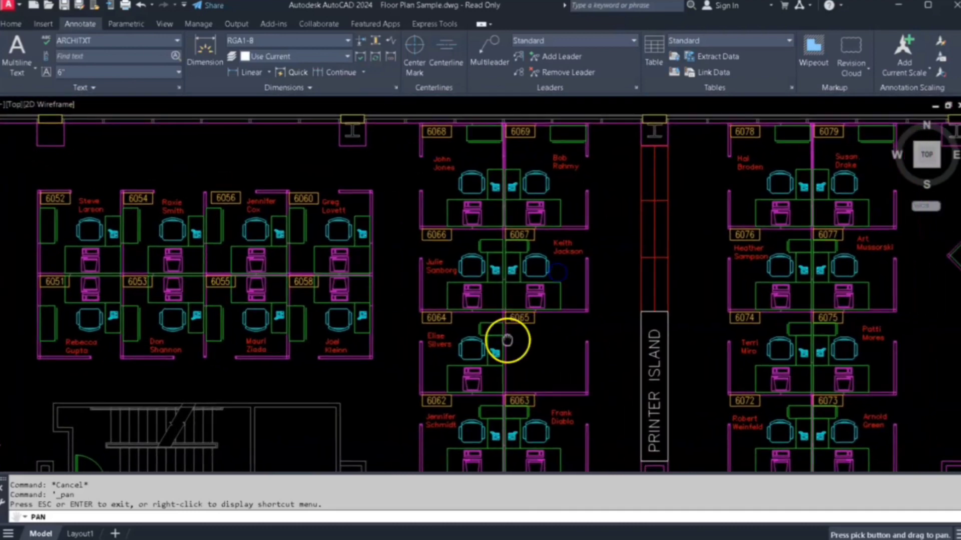
{"action": "scroll", "coordinate": [507, 341], "scroll_direction": "down", "scroll_amount": 5}
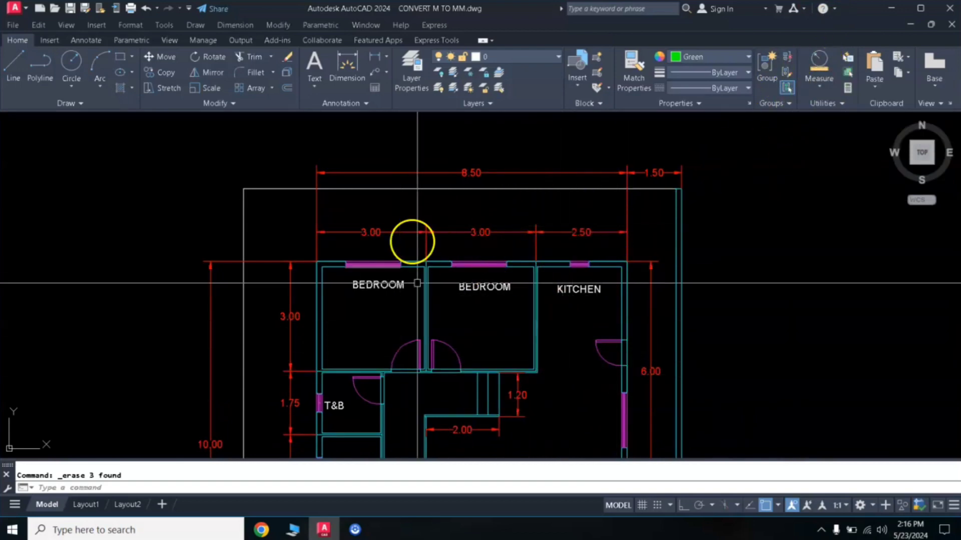
Quick-measure the walls, windows and openings around the two upper bedrooms of the floor plan.
{"action": "left_click", "coordinate": [820, 89]}
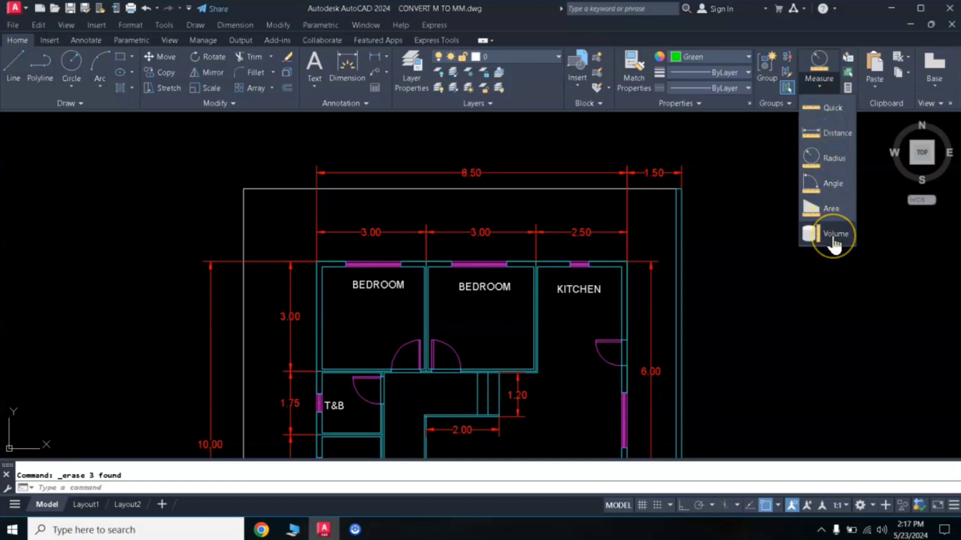
{"action": "left_click", "coordinate": [825, 110]}
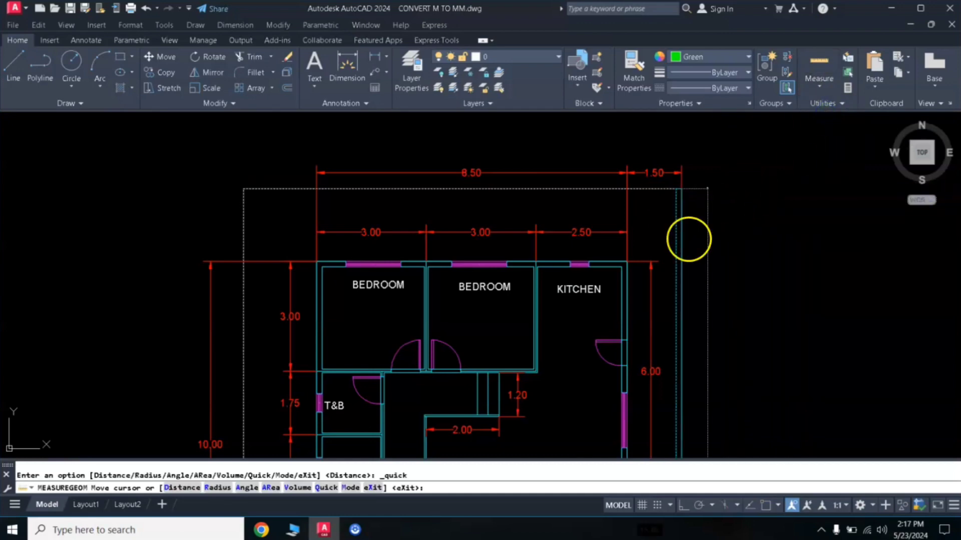
{"action": "scroll", "coordinate": [444, 233], "scroll_direction": "up", "scroll_amount": 4}
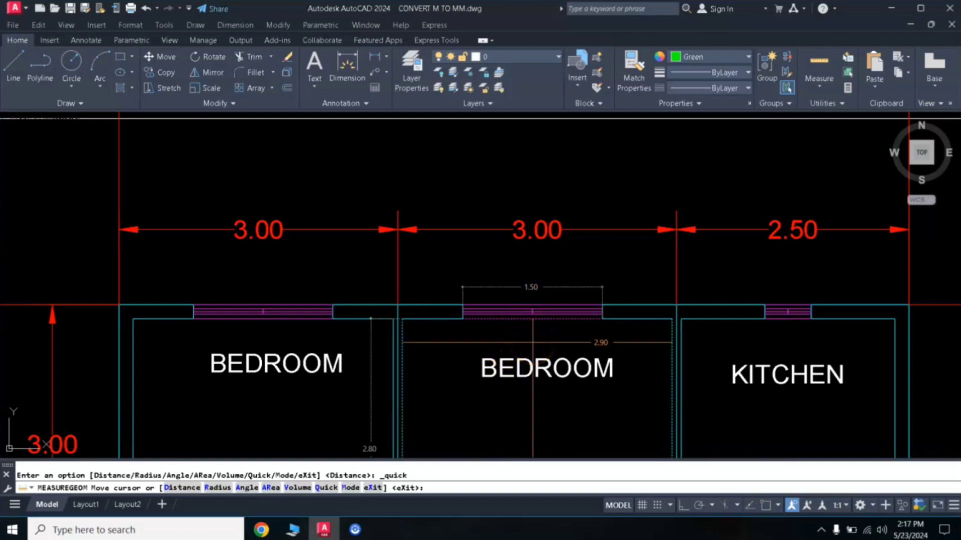
{"action": "scroll", "coordinate": [533, 343], "scroll_direction": "down", "scroll_amount": 2}
{"action": "middle_click_drag", "start_coordinate": [533, 342], "coordinate": [528, 239]}
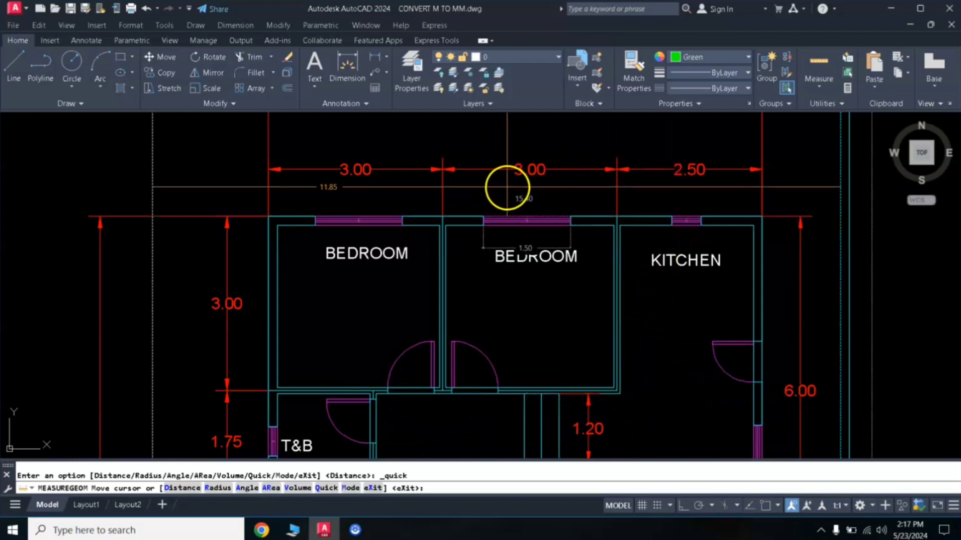
Measure the distance along the outer face of the short horizontal wall at the stepped corner beside the living area.
{"action": "left_click", "coordinate": [819, 89]}
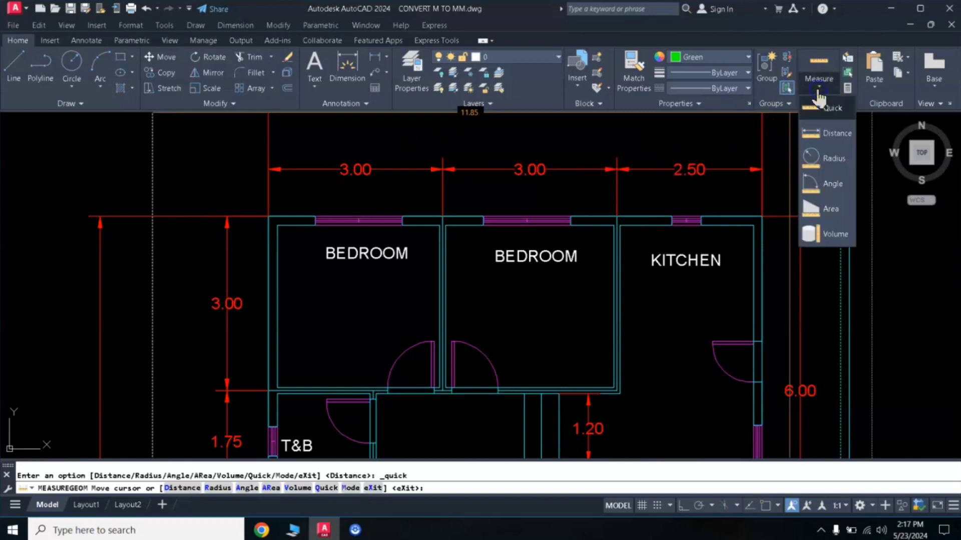
{"action": "left_click", "coordinate": [827, 133]}
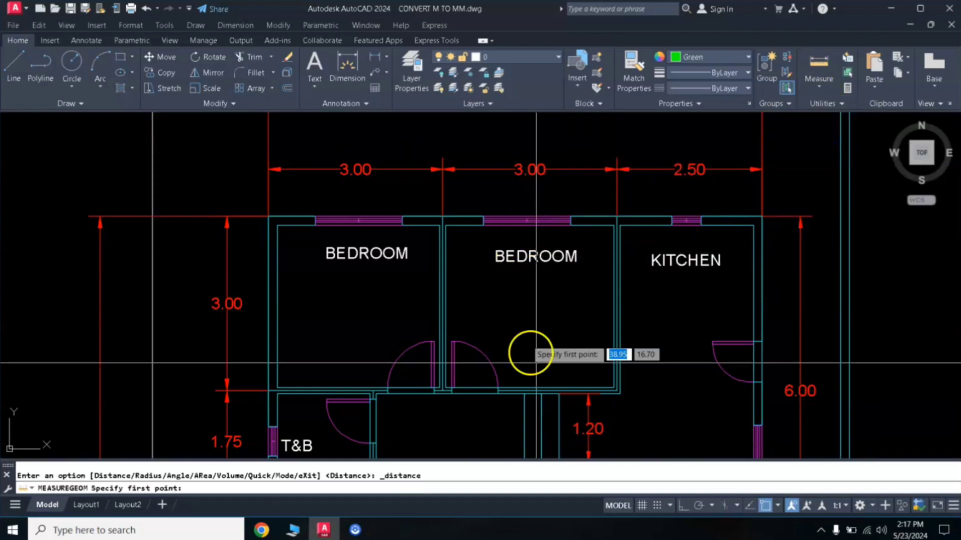
{"action": "middle_click_drag", "start_coordinate": [585, 377], "coordinate": [508, 196]}
{"action": "scroll", "coordinate": [602, 357], "scroll_direction": "up", "scroll_amount": 2}
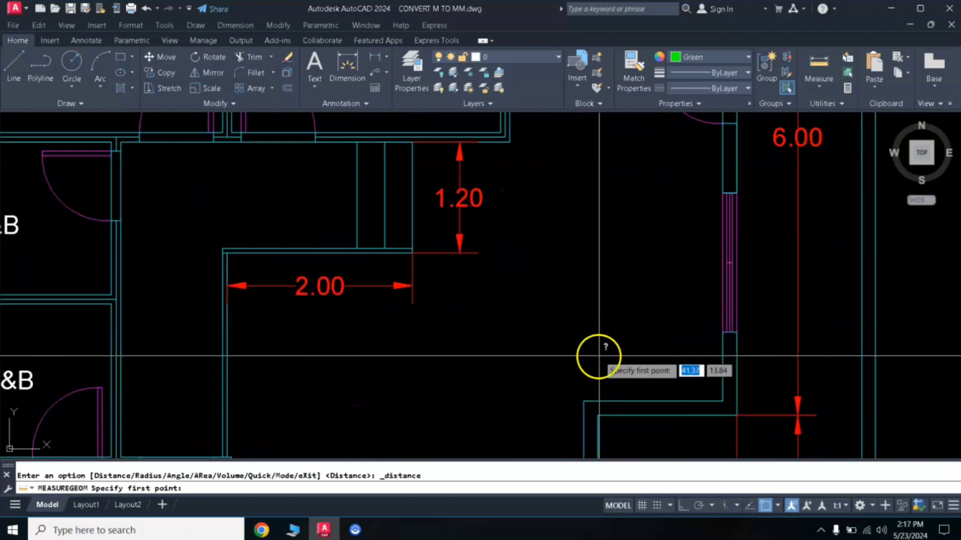
{"action": "middle_click_drag", "start_coordinate": [638, 364], "coordinate": [505, 224]}
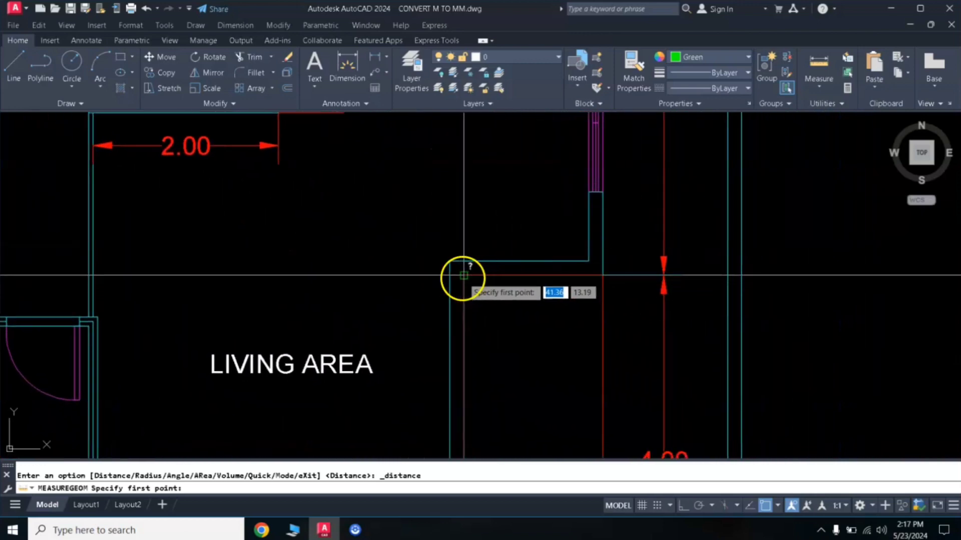
{"action": "left_click", "coordinate": [464, 275]}
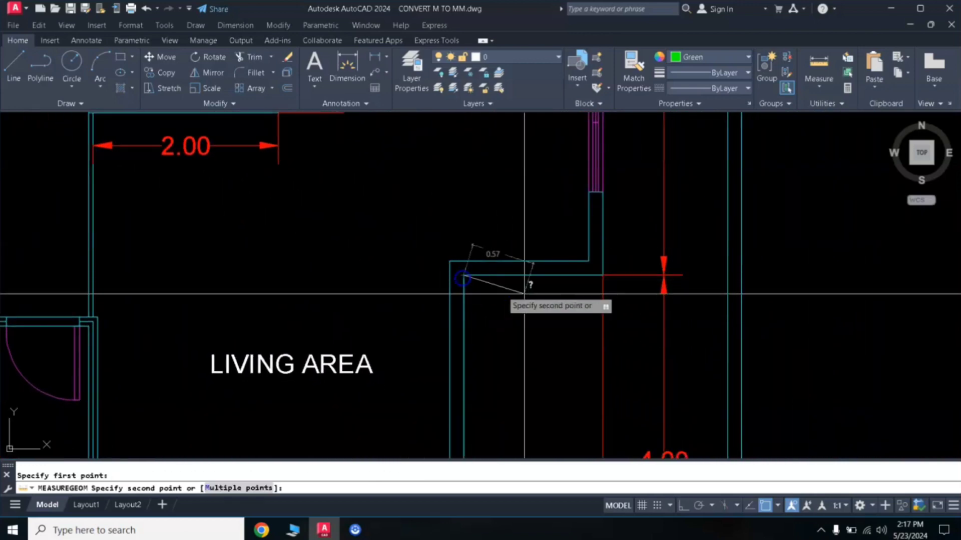
{"action": "left_click", "coordinate": [603, 276]}
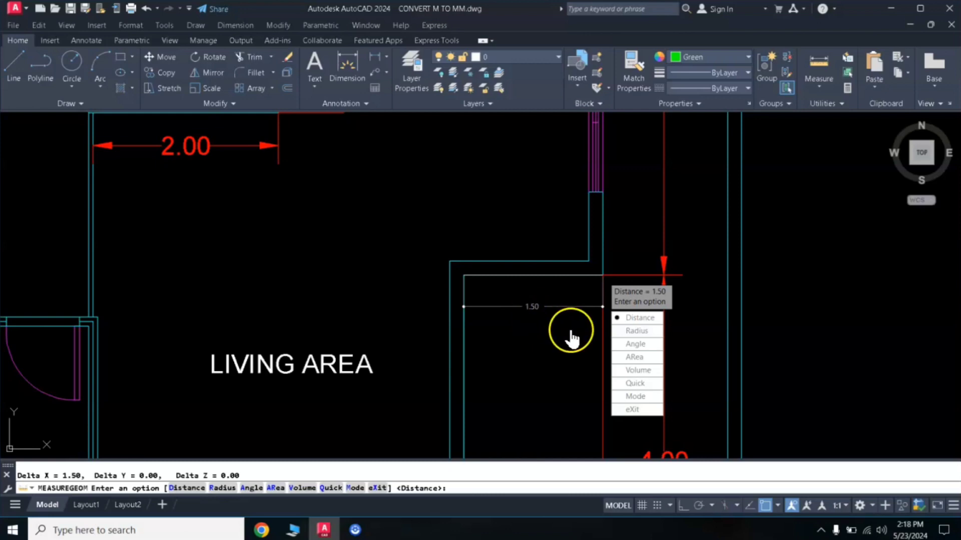
Measure the area of the upper-left bedroom by picking its four inside wall corners, and end the measurement.
{"action": "left_click", "coordinate": [636, 357]}
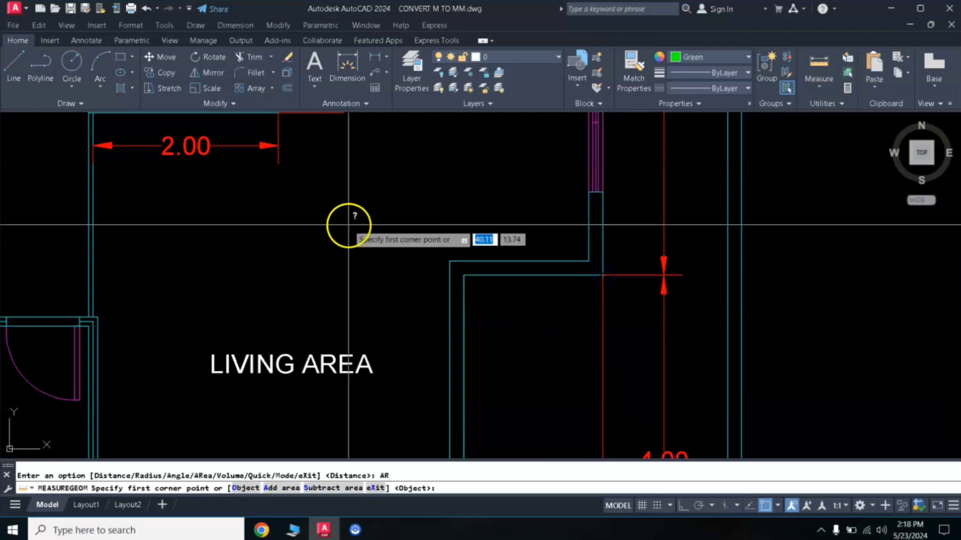
{"action": "scroll", "coordinate": [256, 194], "scroll_direction": "down", "scroll_amount": 3}
{"action": "middle_click_drag", "start_coordinate": [263, 197], "coordinate": [378, 333]}
{"action": "scroll", "coordinate": [317, 193], "scroll_direction": "up", "scroll_amount": 4}
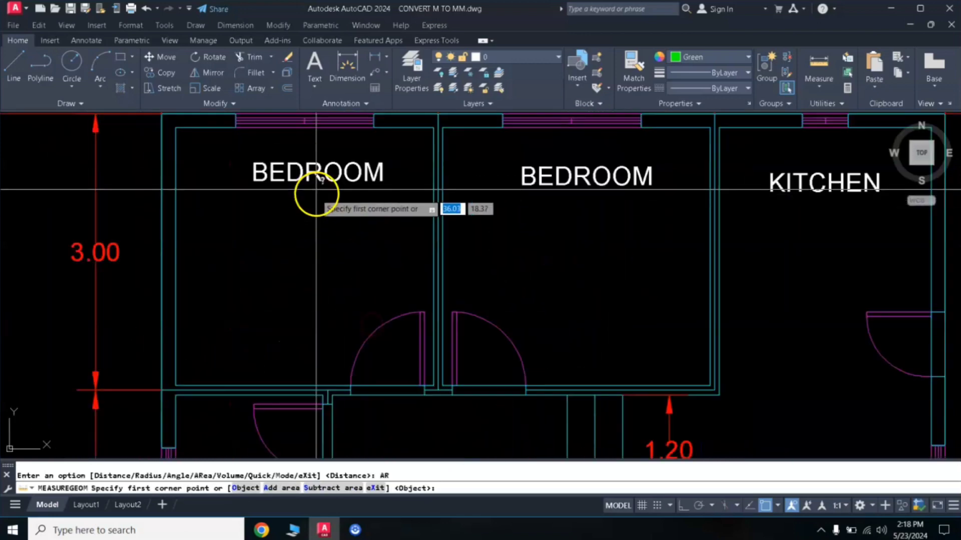
{"action": "middle_click_drag", "start_coordinate": [352, 184], "coordinate": [389, 243]}
{"action": "middle_click_drag", "start_coordinate": [337, 266], "coordinate": [333, 243]}
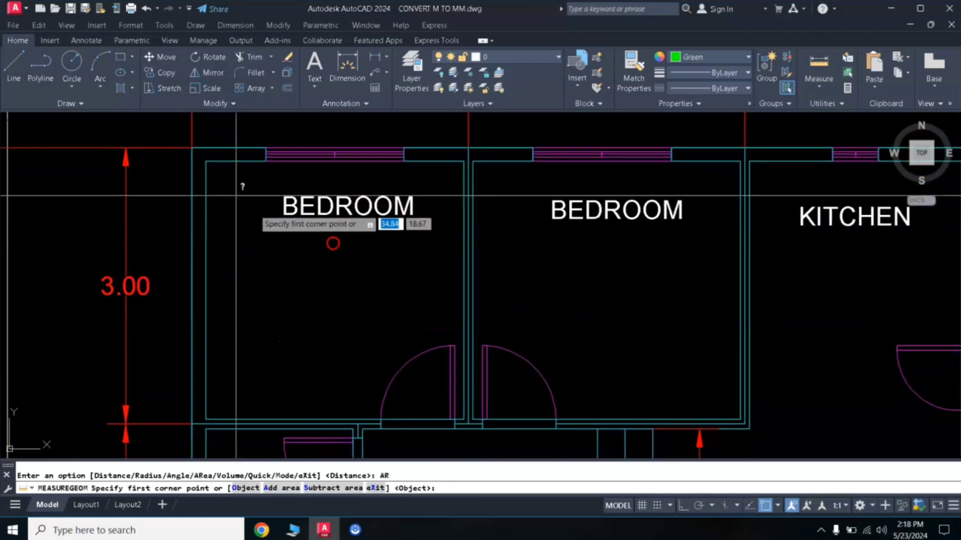
{"action": "left_click", "coordinate": [205, 161]}
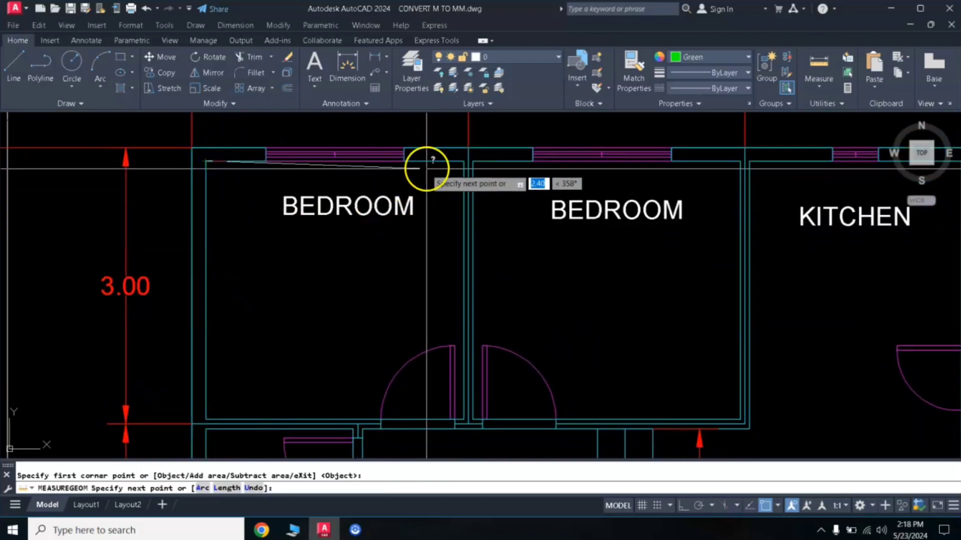
{"action": "left_click", "coordinate": [463, 162]}
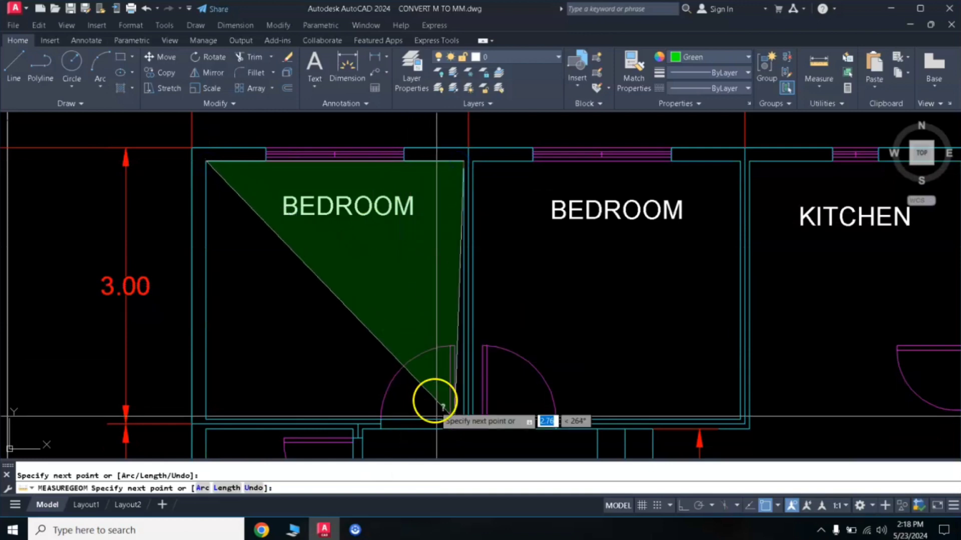
{"action": "left_click", "coordinate": [462, 419]}
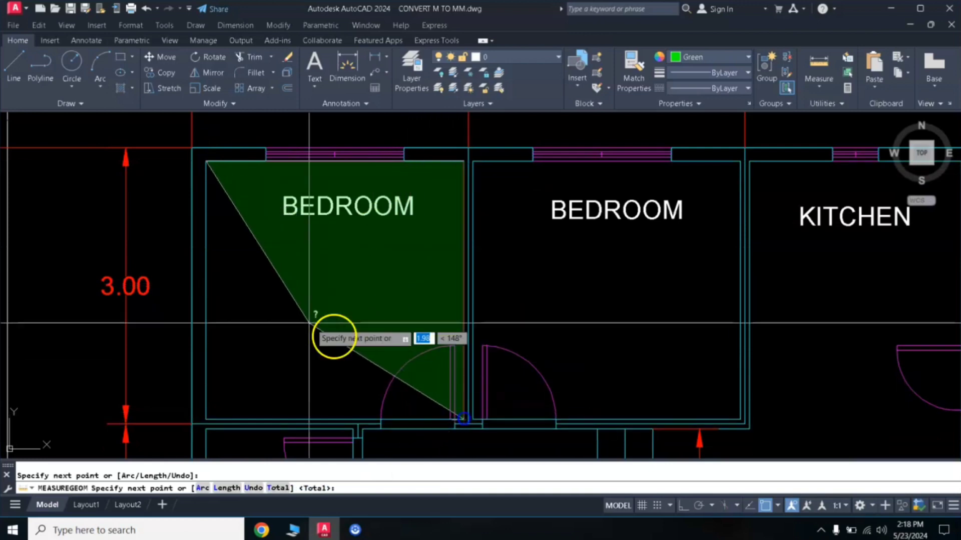
{"action": "left_click", "coordinate": [206, 419]}
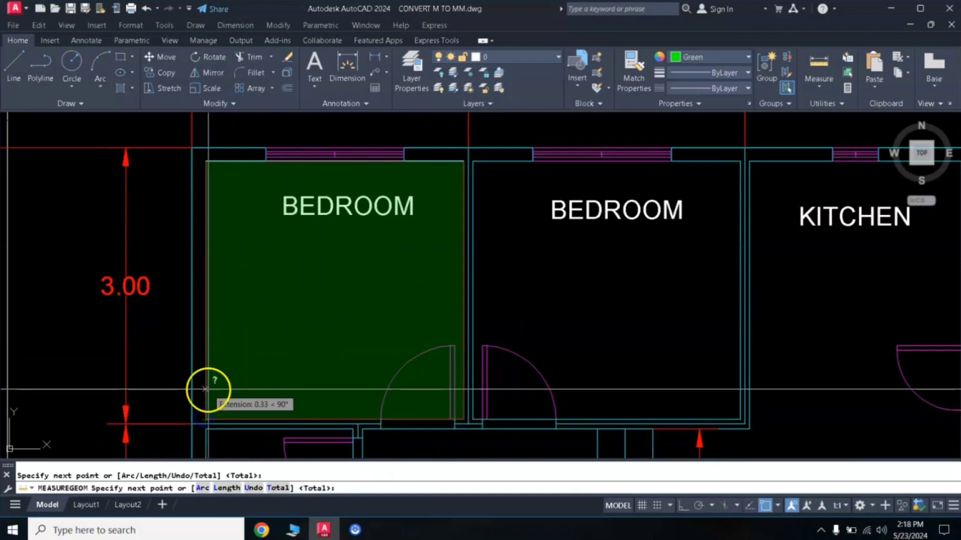
{"action": "key", "text": "Return"}
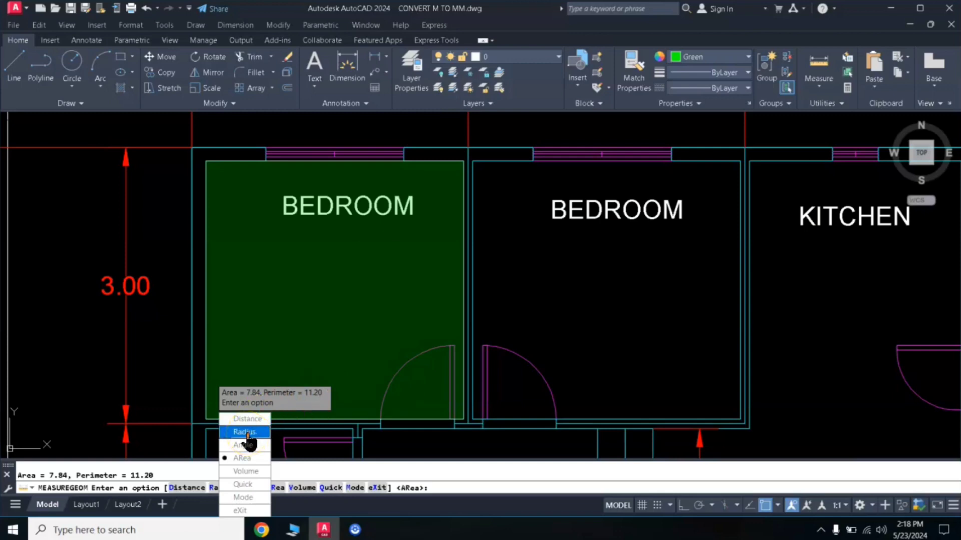
{"action": "scroll", "coordinate": [412, 382], "scroll_direction": "down", "scroll_amount": 2}
{"action": "middle_click_drag", "start_coordinate": [557, 354], "coordinate": [65, 220]}
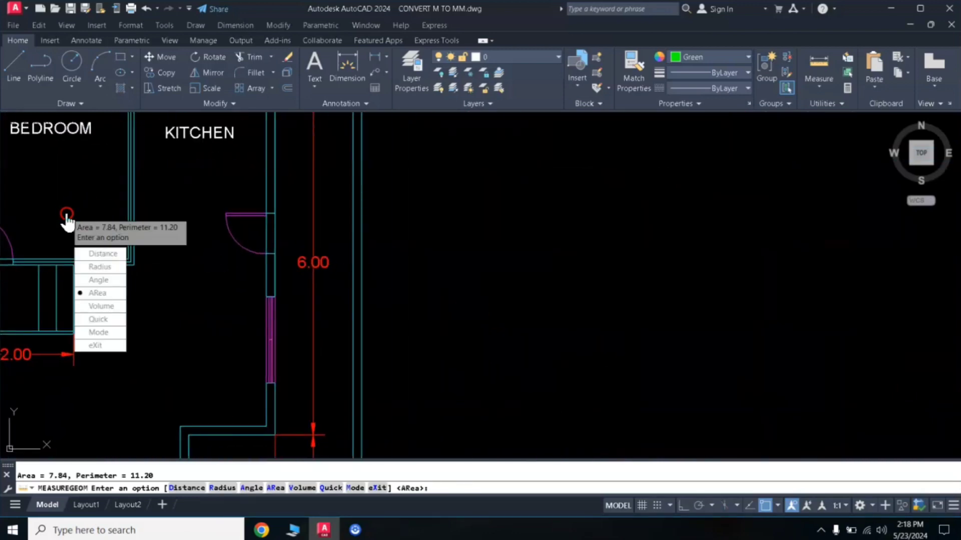
{"action": "key", "text": "Escape"}
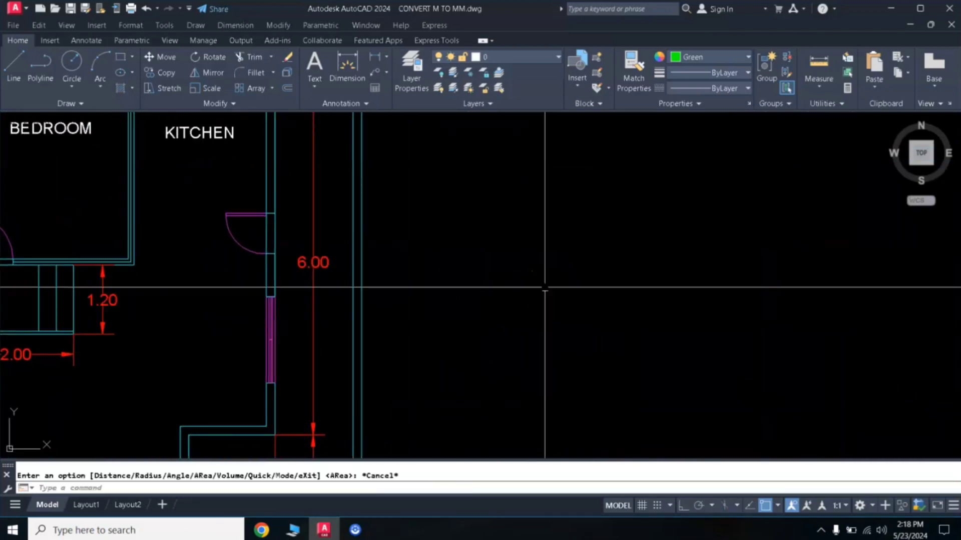
Draw a circle with a radius of about 1.24 in the empty space to the right of the floor plan.
{"action": "left_click", "coordinate": [71, 64]}
{"action": "left_click", "coordinate": [549, 329]}
{"action": "left_click", "coordinate": [580, 265]}
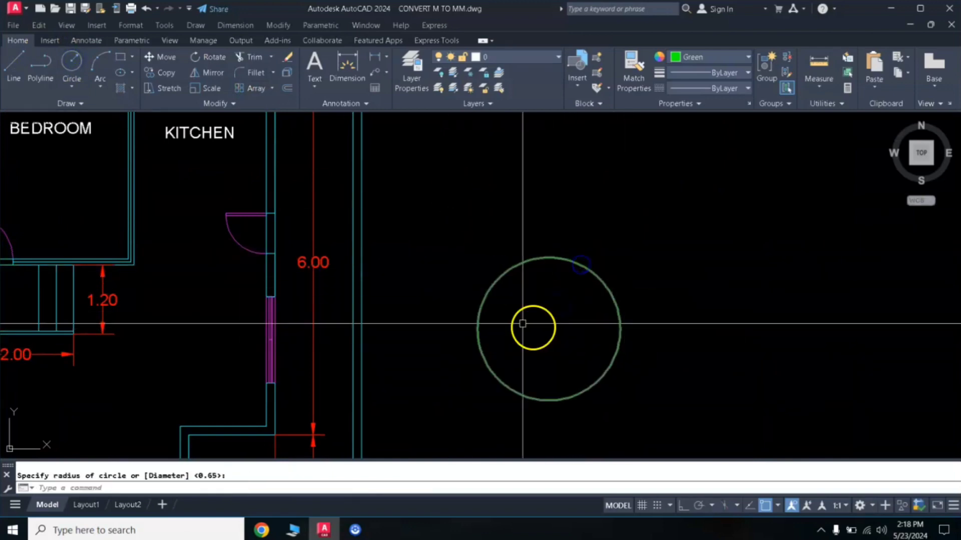
Draw a horizontal line beside the circle using Ortho, and continue it from its left end with a sloping line at about 33°.
{"action": "left_click", "coordinate": [18, 65]}
{"action": "left_click", "coordinate": [849, 384]}
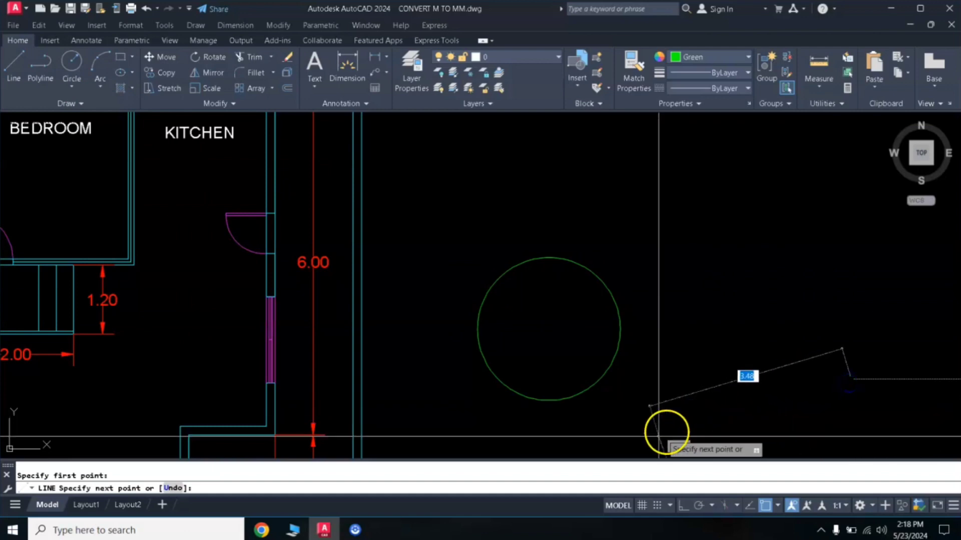
{"action": "left_click", "coordinate": [683, 506]}
{"action": "left_click", "coordinate": [666, 379]}
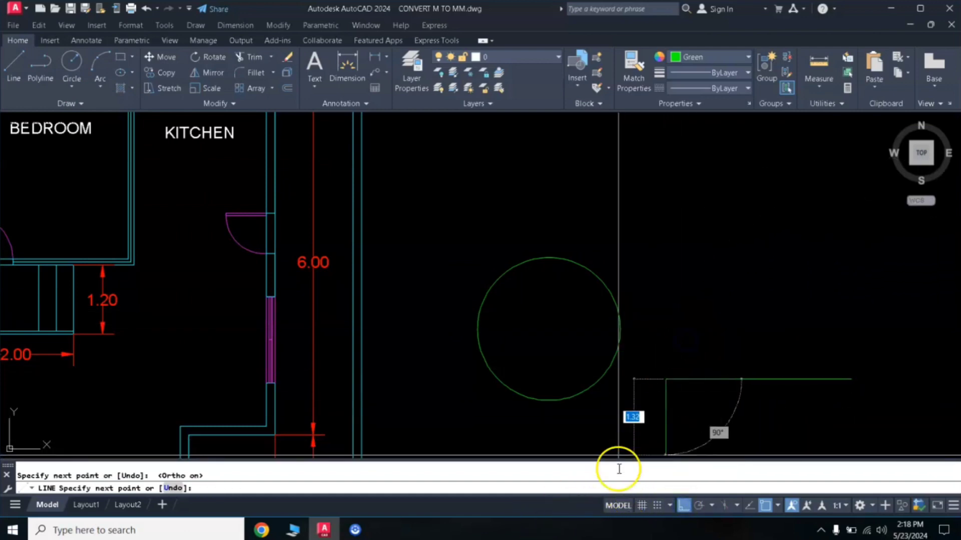
{"action": "left_click", "coordinate": [684, 506]}
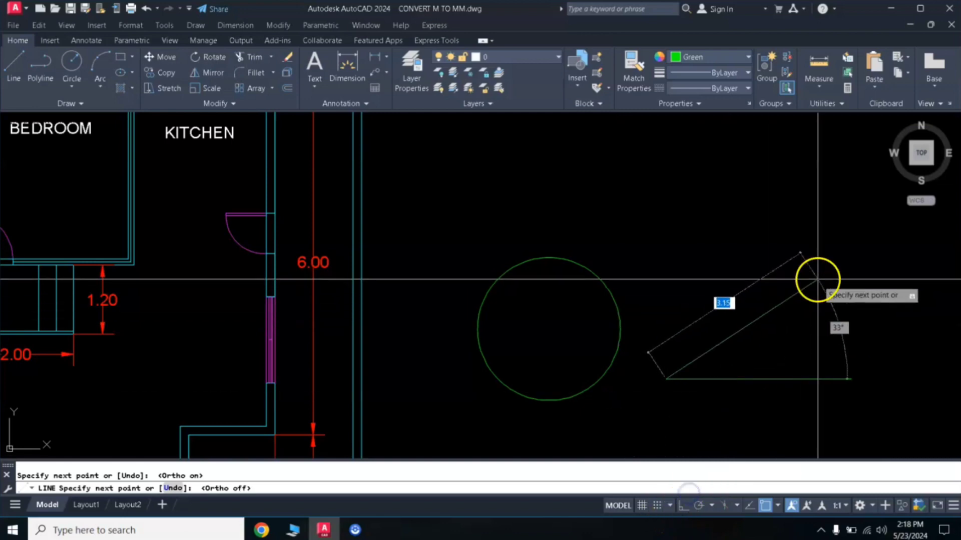
{"action": "left_click", "coordinate": [817, 280]}
{"action": "right_click", "coordinate": [764, 236]}
{"action": "left_click", "coordinate": [778, 244]}
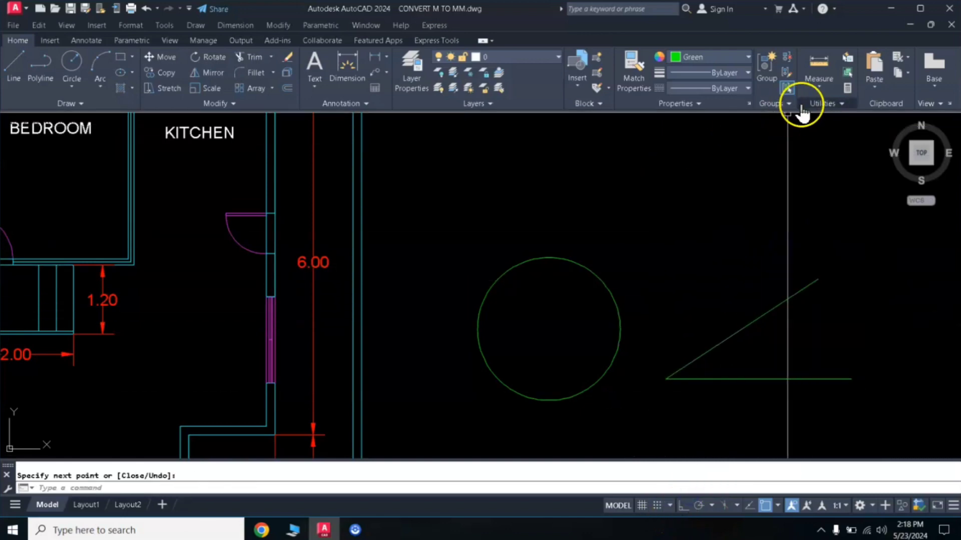
Measure the radius of the circle next to the floor plan.
{"action": "left_click", "coordinate": [820, 89]}
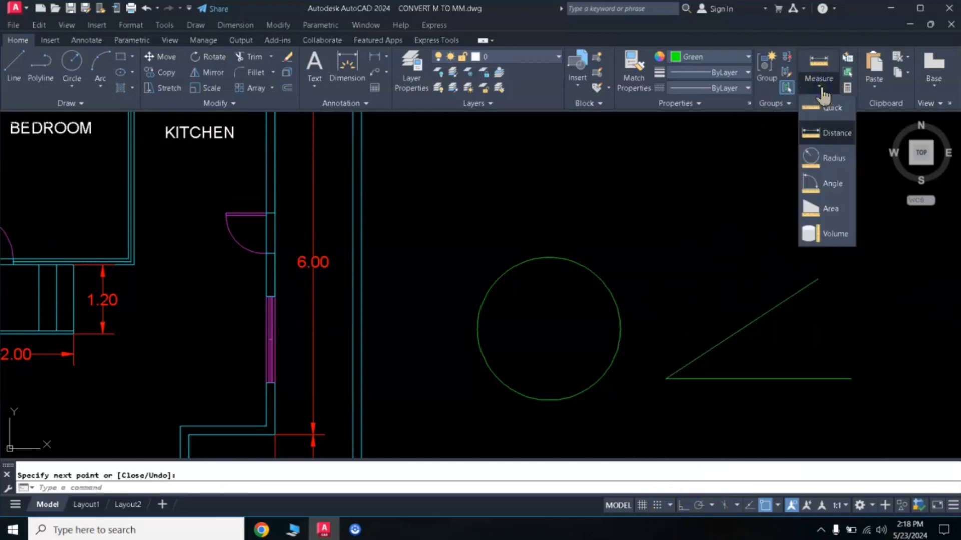
{"action": "left_click", "coordinate": [815, 159]}
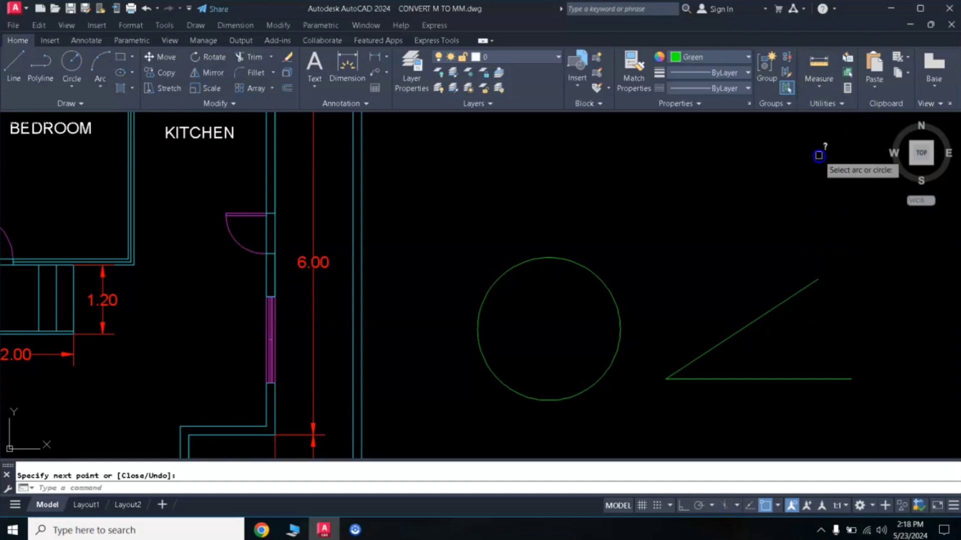
{"action": "left_click", "coordinate": [602, 280]}
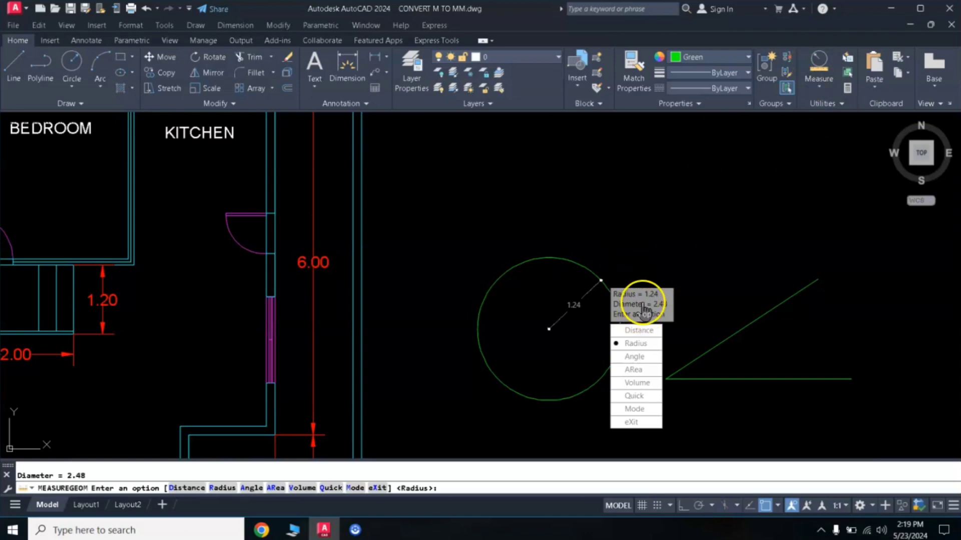
Measure the angle between the sloping line and the horizontal line, and choose the measuring Mode option.
{"action": "left_click", "coordinate": [640, 359]}
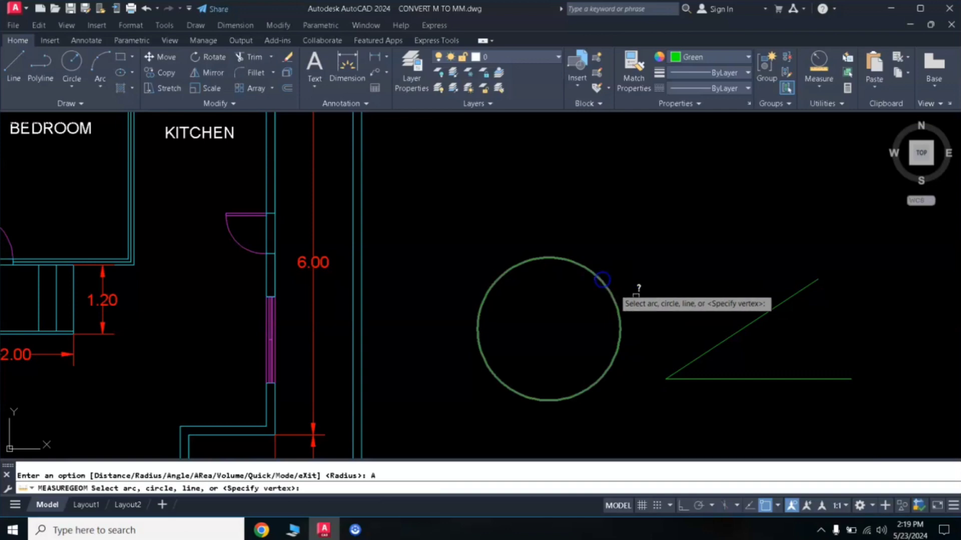
{"action": "left_click", "coordinate": [752, 321]}
{"action": "left_click", "coordinate": [751, 379]}
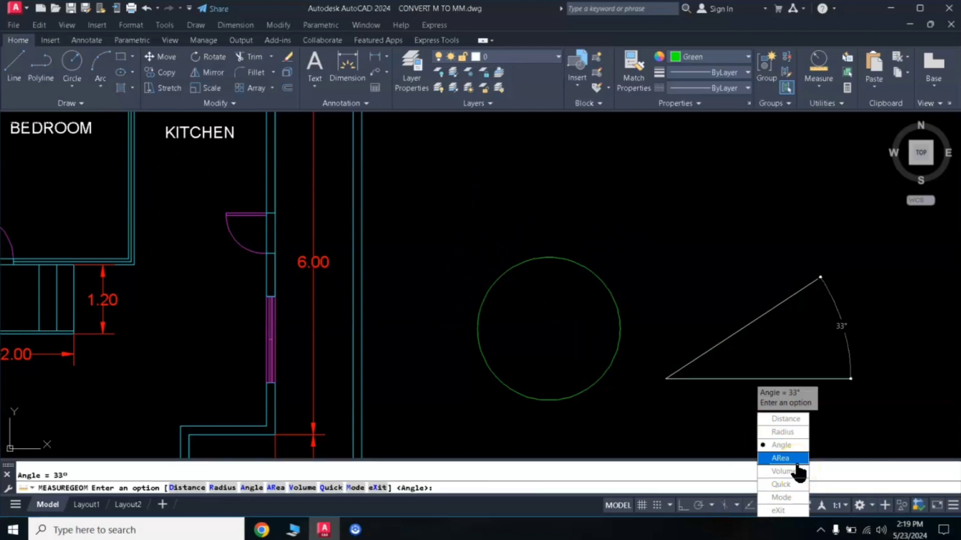
{"action": "left_click", "coordinate": [782, 498]}
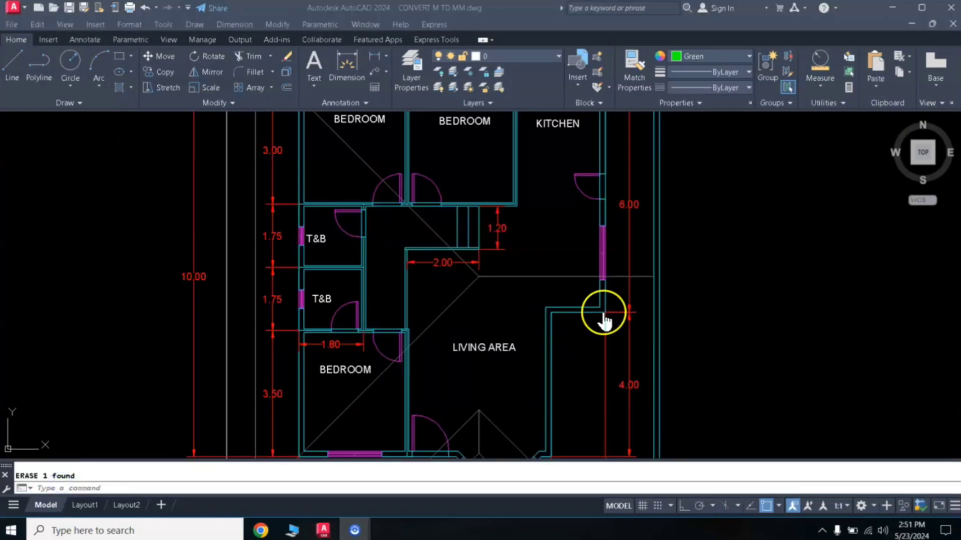
{"action": "middle_click_drag", "start_coordinate": [637, 285], "coordinate": [495, 302]}
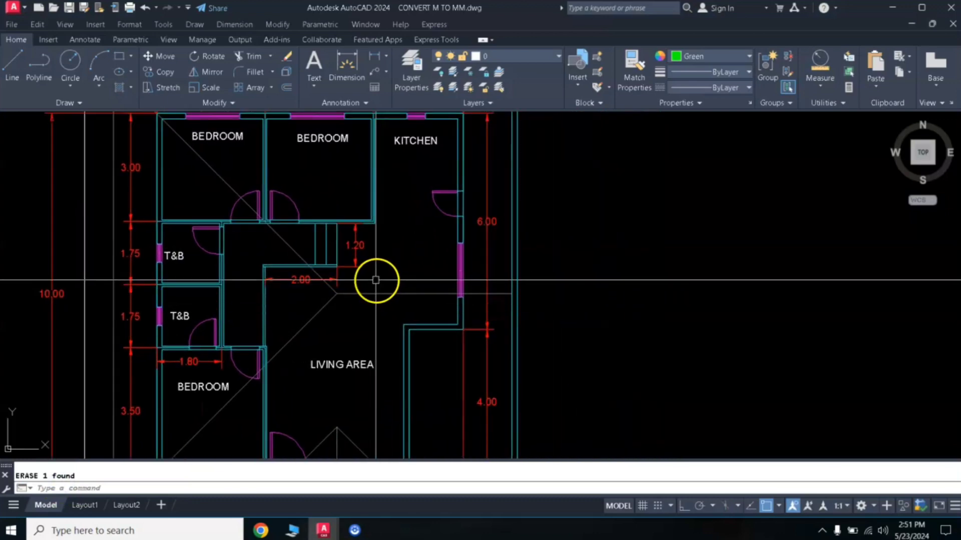
{"action": "middle_click_drag", "start_coordinate": [375, 280], "coordinate": [446, 233]}
{"action": "middle_click_drag", "start_coordinate": [525, 255], "coordinate": [493, 260]}
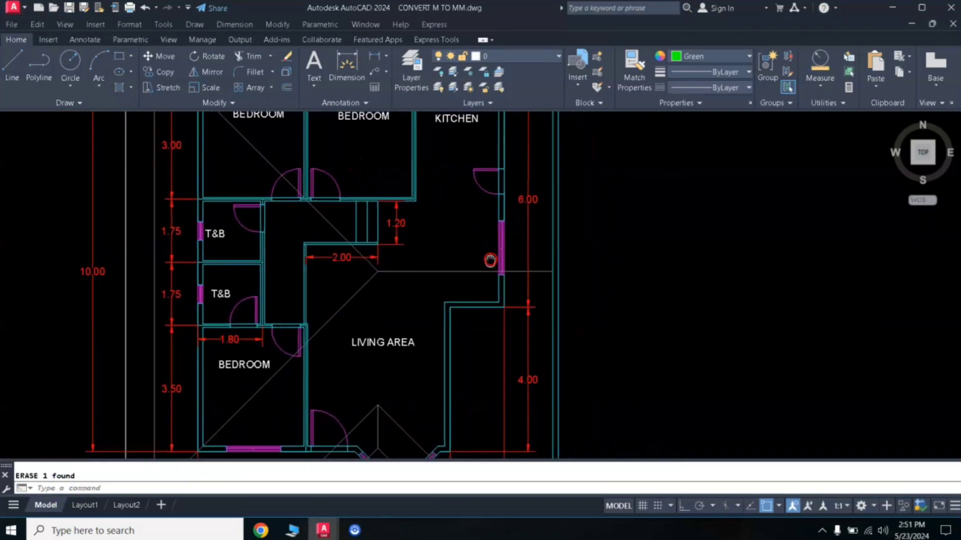
Draw a roughly square rectangle about 4.6 wide in the empty space to the right of the floor plan.
{"action": "middle_click_drag", "start_coordinate": [648, 285], "coordinate": [470, 295]}
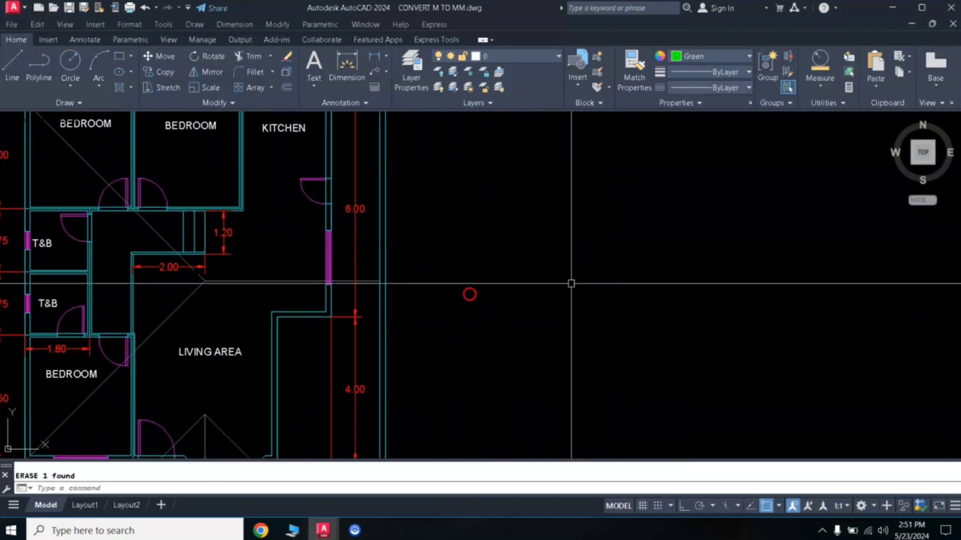
{"action": "scroll", "coordinate": [626, 275], "scroll_direction": "up", "scroll_amount": 2}
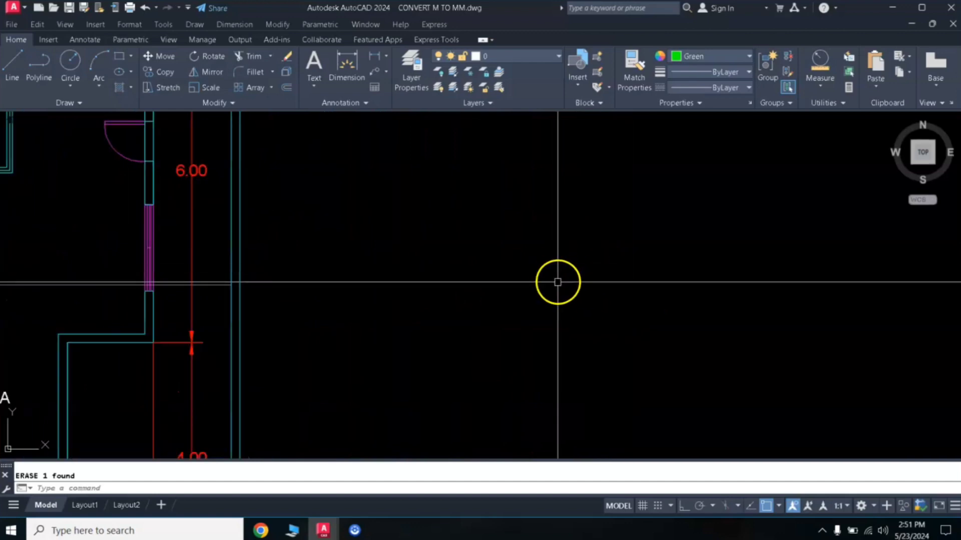
{"action": "scroll", "coordinate": [557, 281], "scroll_direction": "down", "scroll_amount": 2}
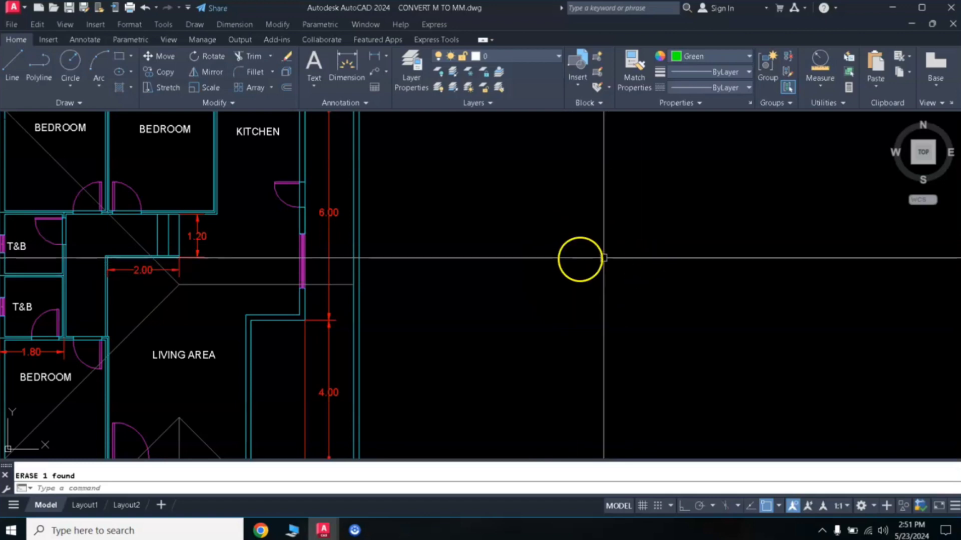
{"action": "left_click", "coordinate": [120, 57]}
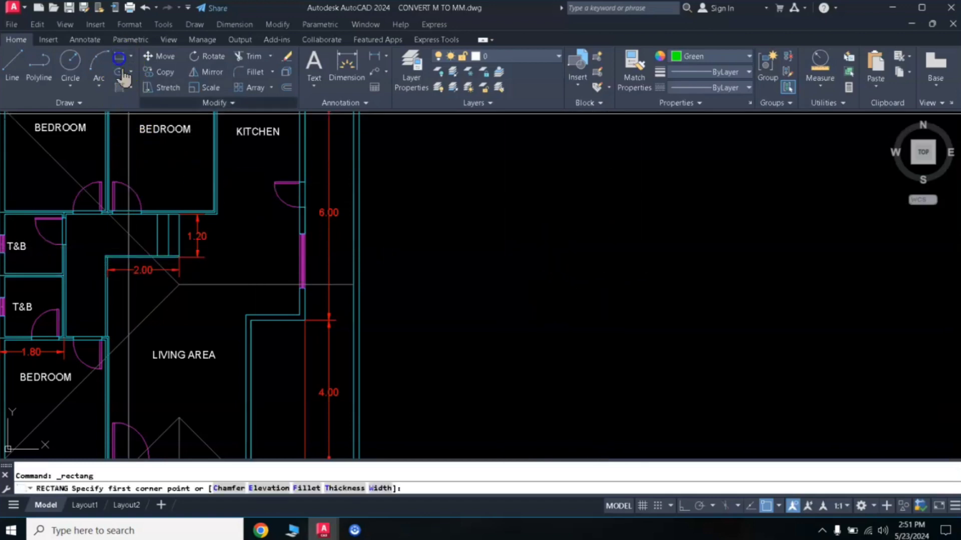
{"action": "left_click", "coordinate": [521, 183]}
{"action": "left_click", "coordinate": [686, 351]}
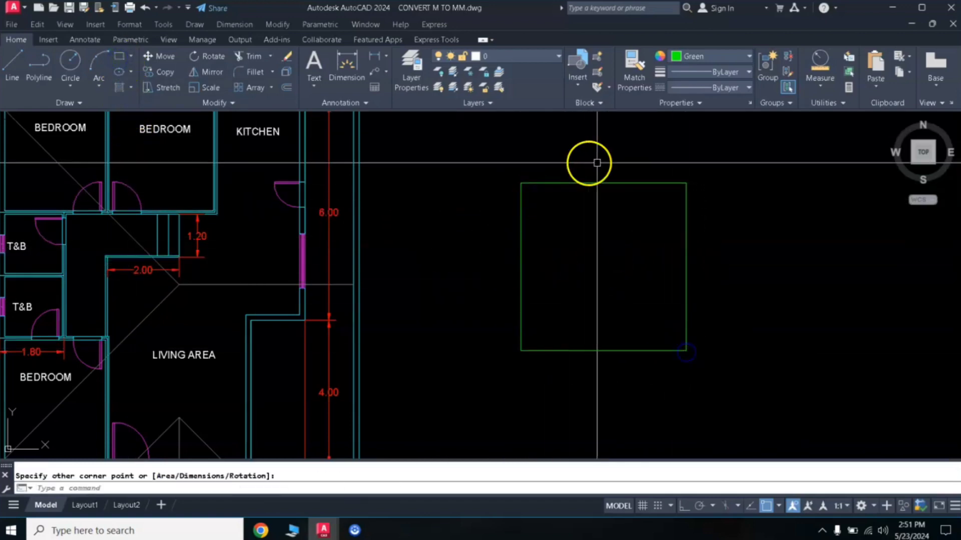
Convert the rectangle's top edge to an arc that bulges upward.
{"action": "middle_click_drag", "start_coordinate": [619, 258], "coordinate": [612, 290]}
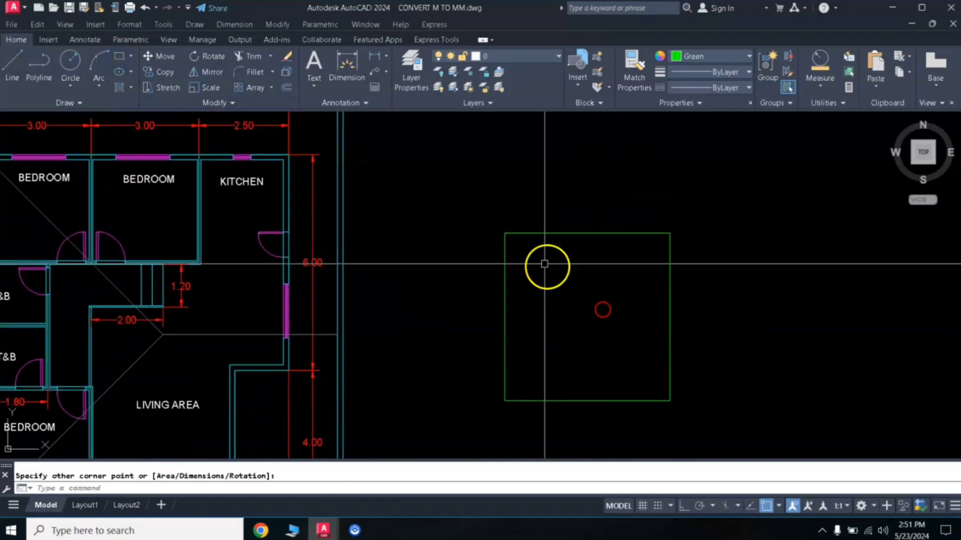
{"action": "left_click", "coordinate": [619, 231]}
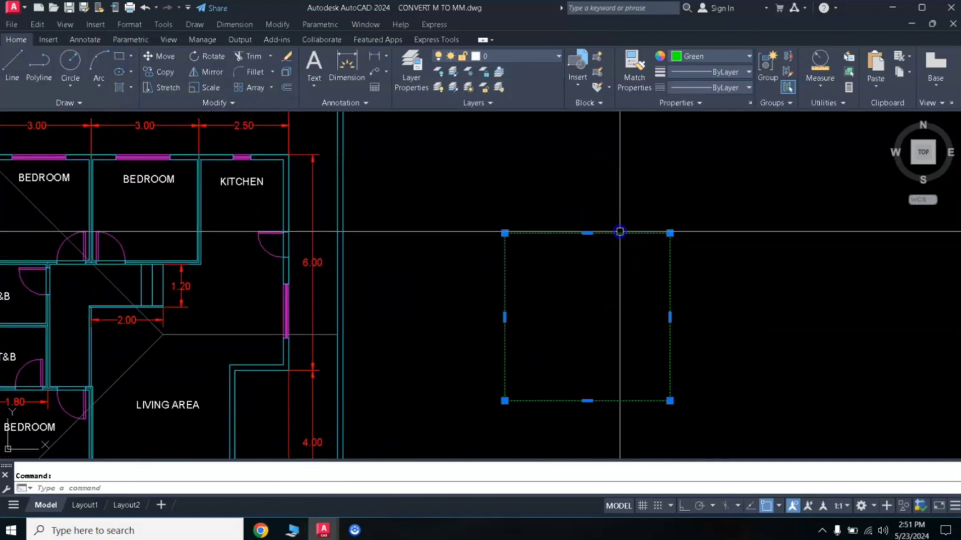
{"action": "left_click", "coordinate": [587, 233]}
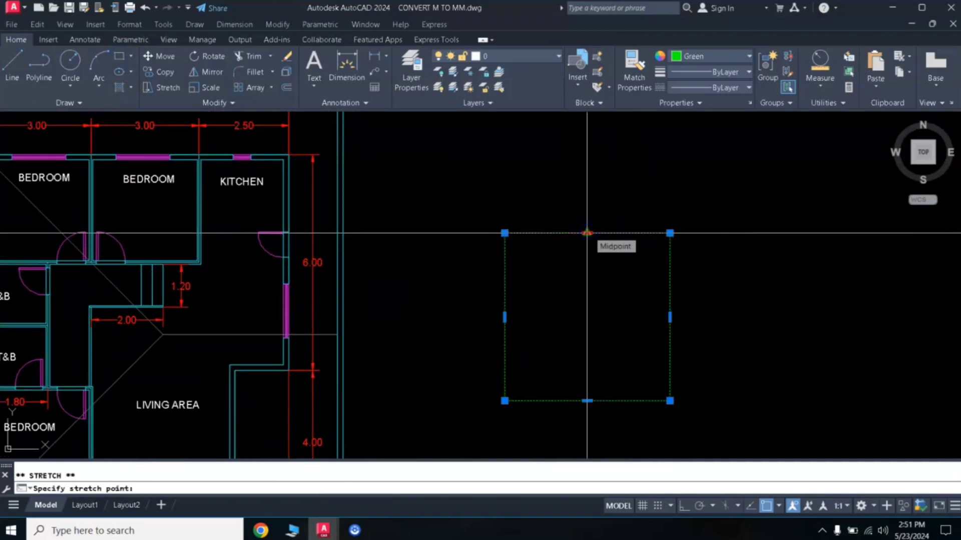
{"action": "mouse_move", "coordinate": [588, 234]}
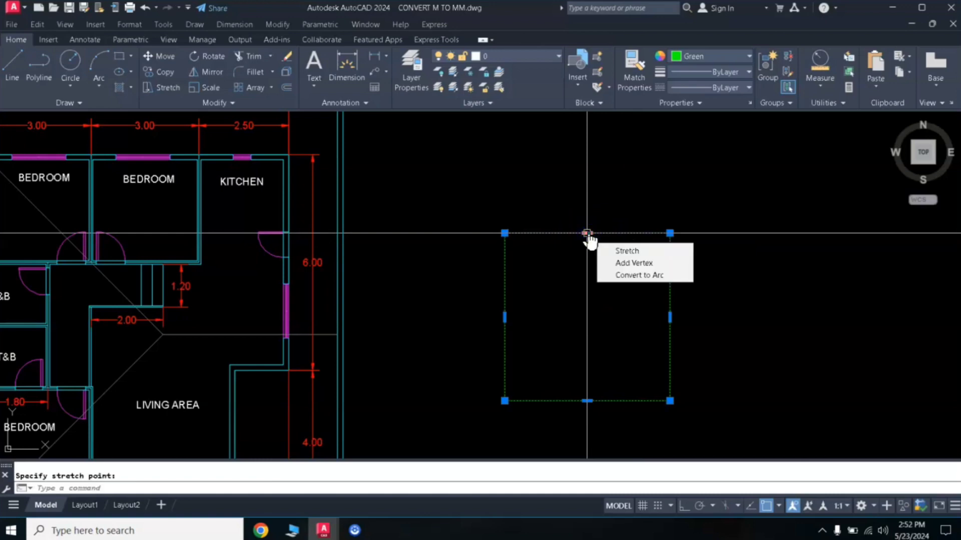
{"action": "left_click", "coordinate": [645, 276]}
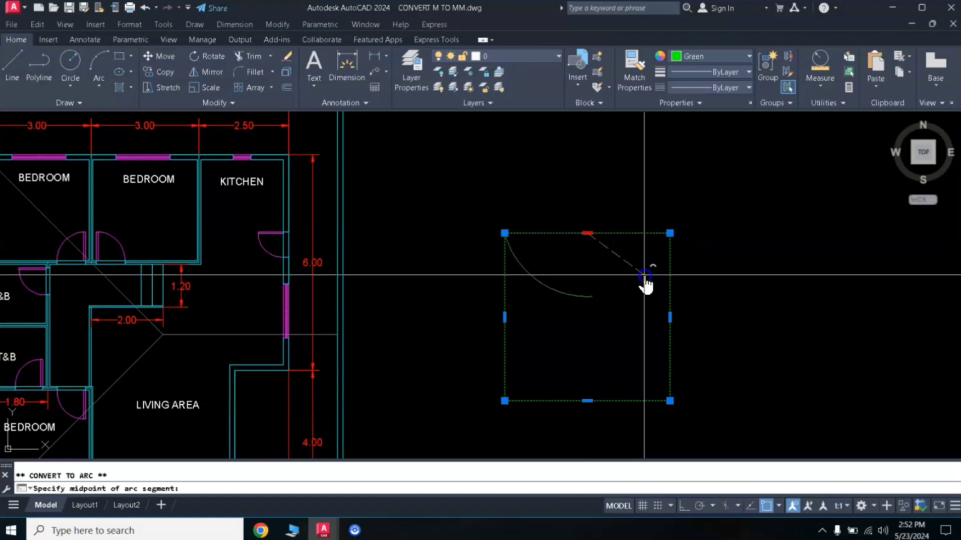
{"action": "left_click", "coordinate": [586, 178]}
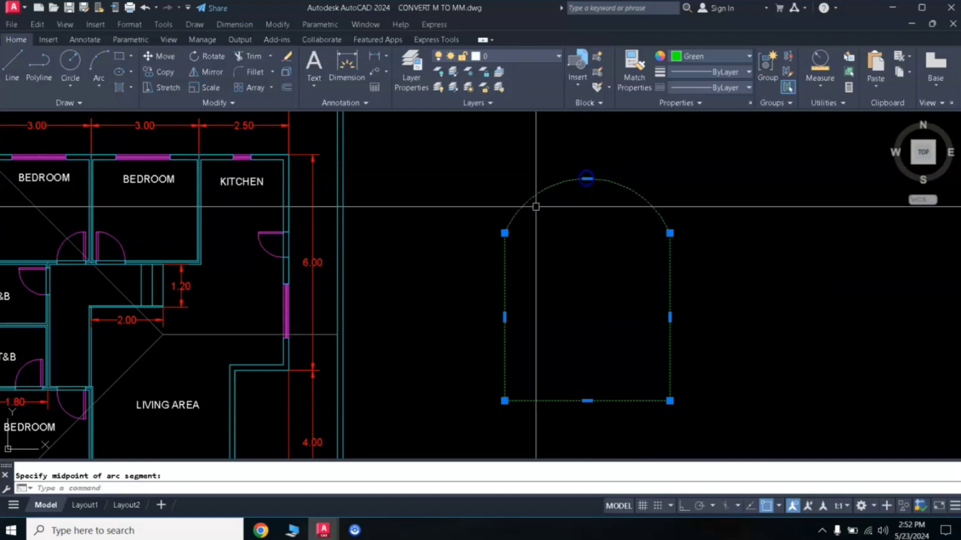
Add a vertex to the shape's right edge at its midpoint, about 2.2 outward to the right.
{"action": "left_click", "coordinate": [669, 317]}
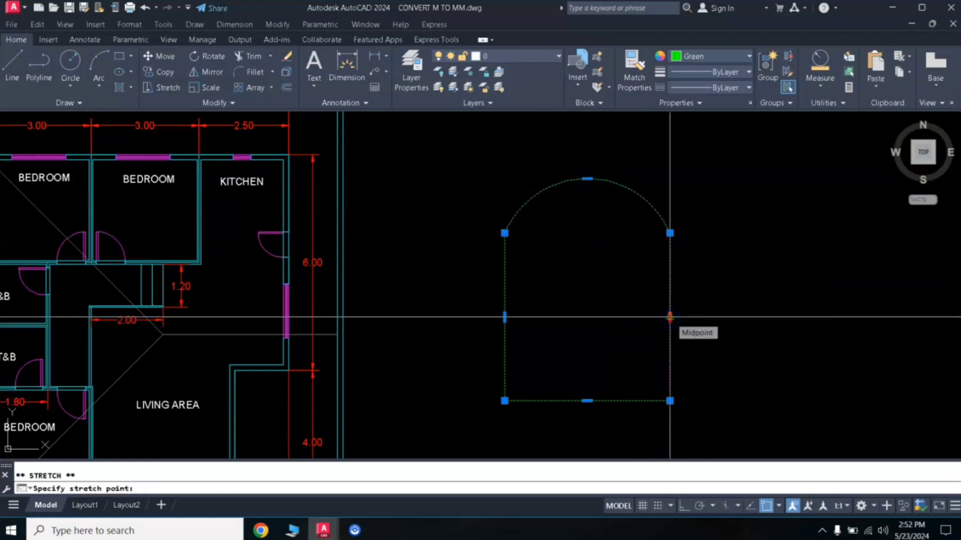
{"action": "mouse_move", "coordinate": [670, 319]}
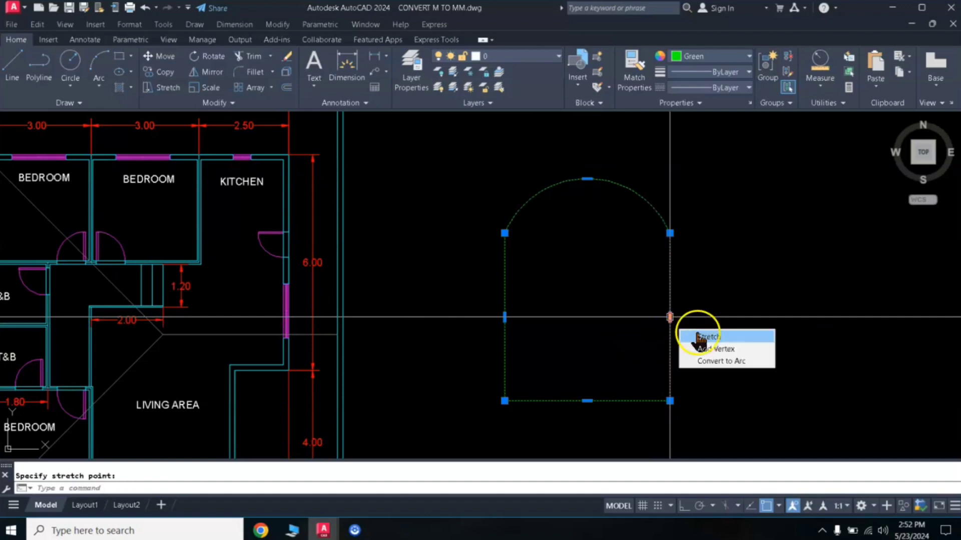
{"action": "left_click", "coordinate": [707, 349]}
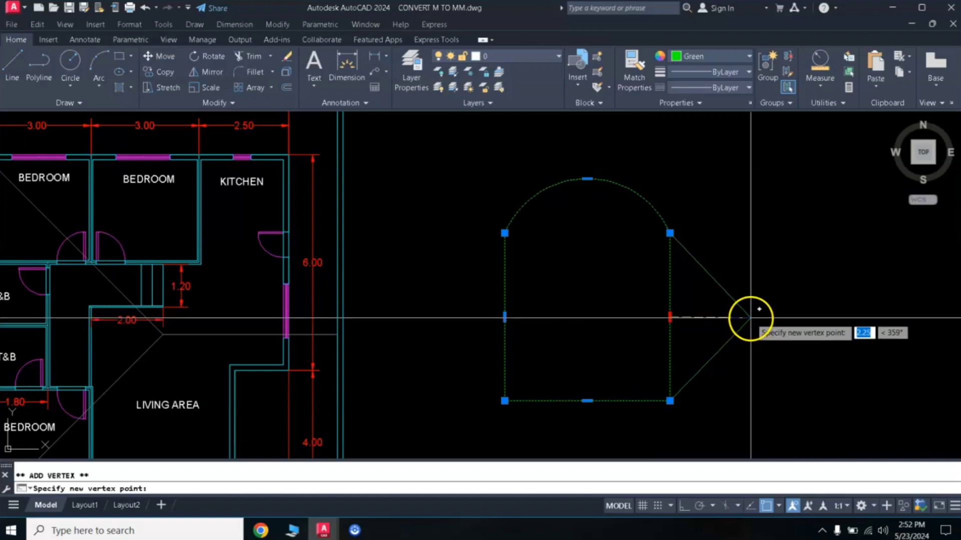
{"action": "left_click", "coordinate": [751, 319]}
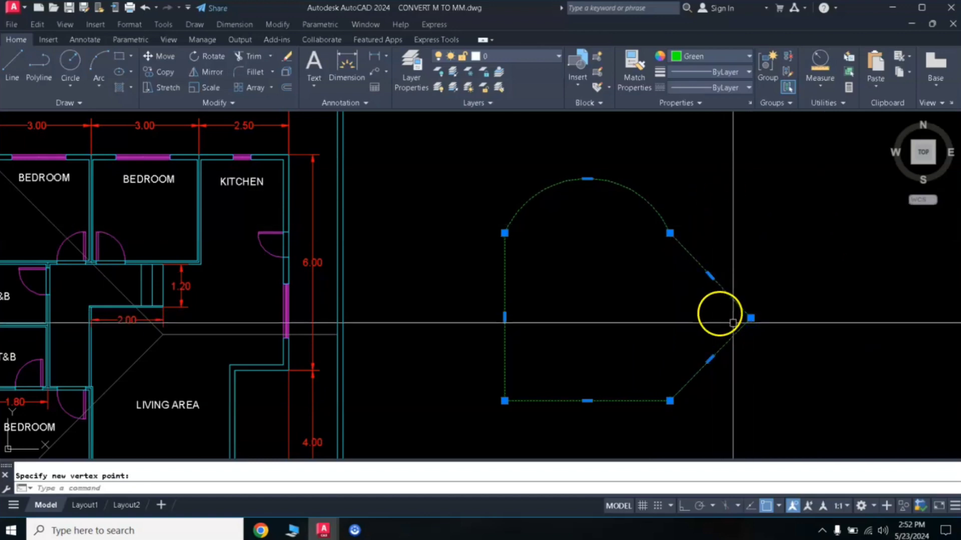
Remove the outward-pointing vertex from the shape's right side.
{"action": "left_click", "coordinate": [750, 319]}
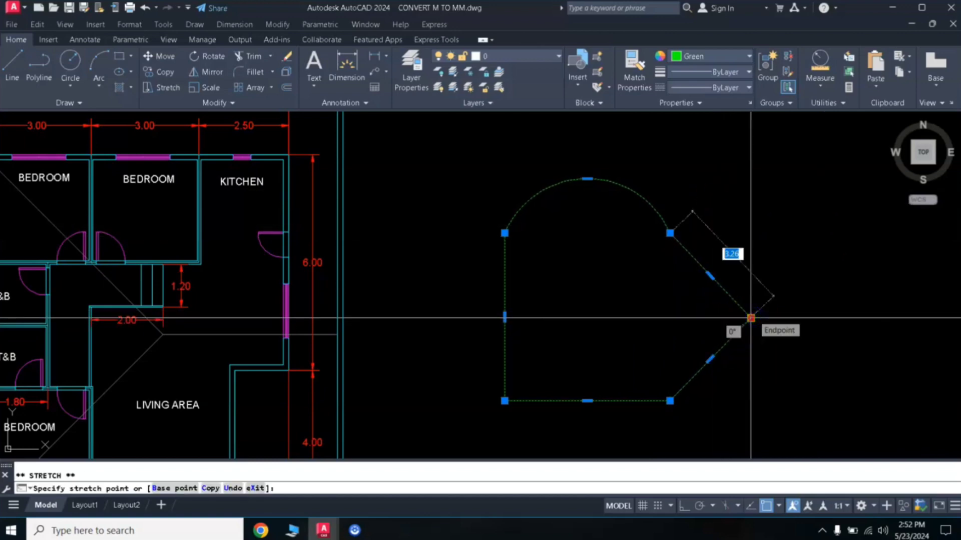
{"action": "right_click", "coordinate": [752, 319]}
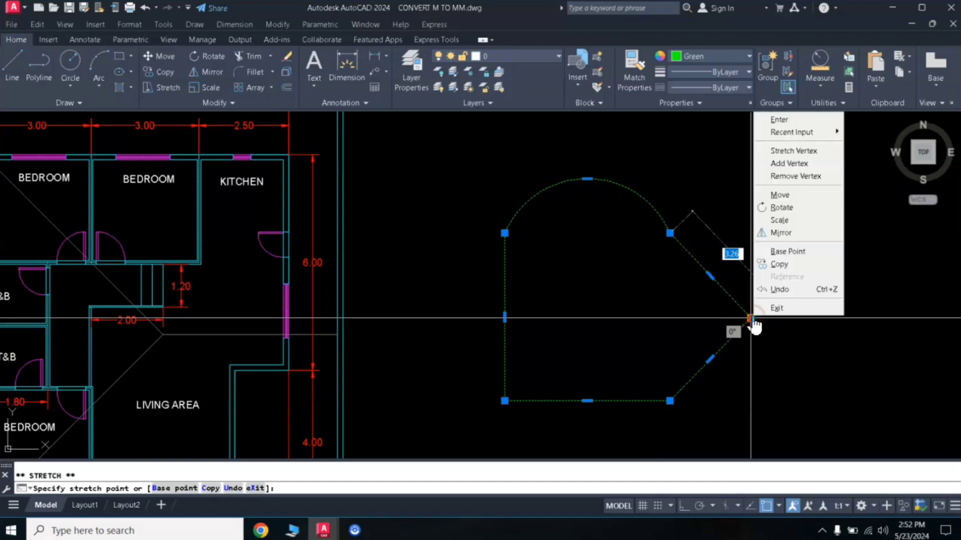
{"action": "left_click", "coordinate": [790, 177]}
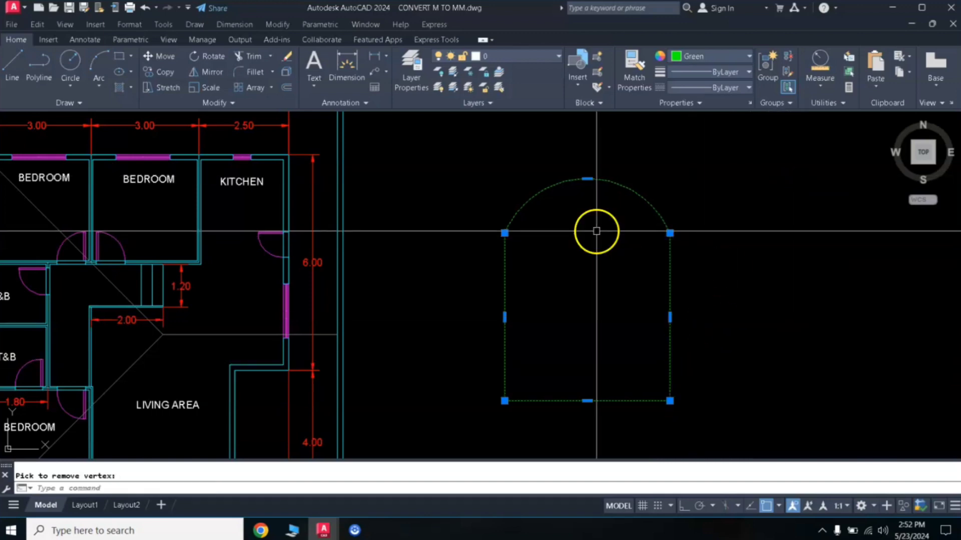
Convert the arc on top of the shape to a straight line segment.
{"action": "left_click", "coordinate": [588, 180]}
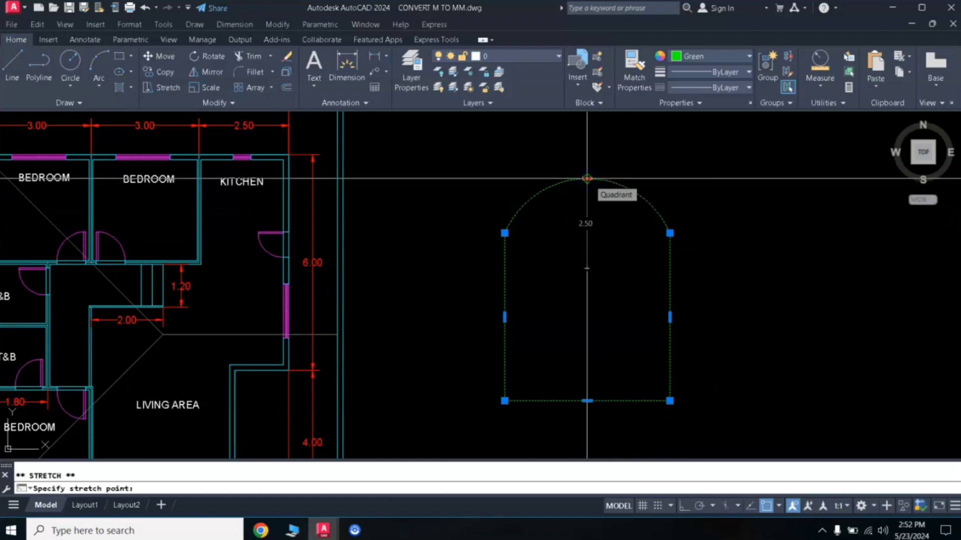
{"action": "right_click", "coordinate": [587, 180]}
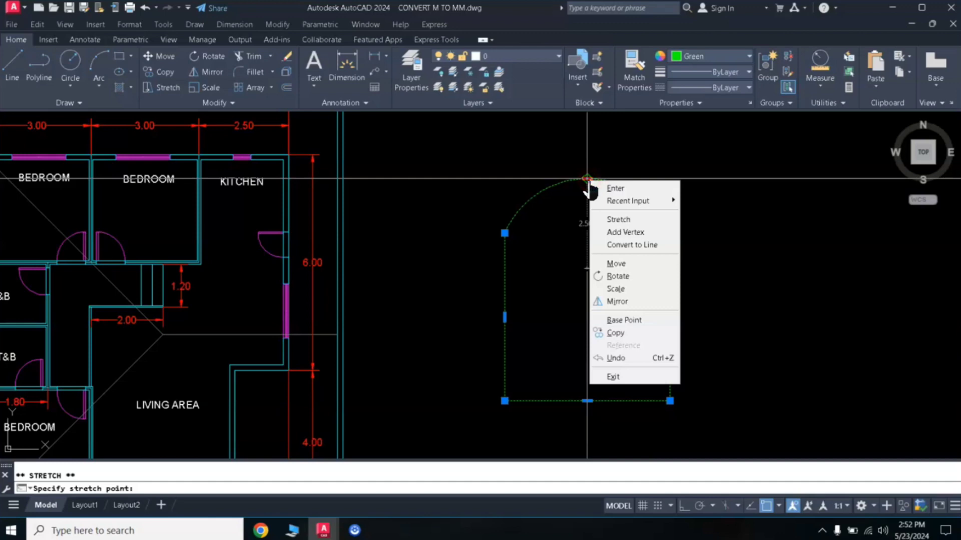
{"action": "left_click", "coordinate": [640, 250]}
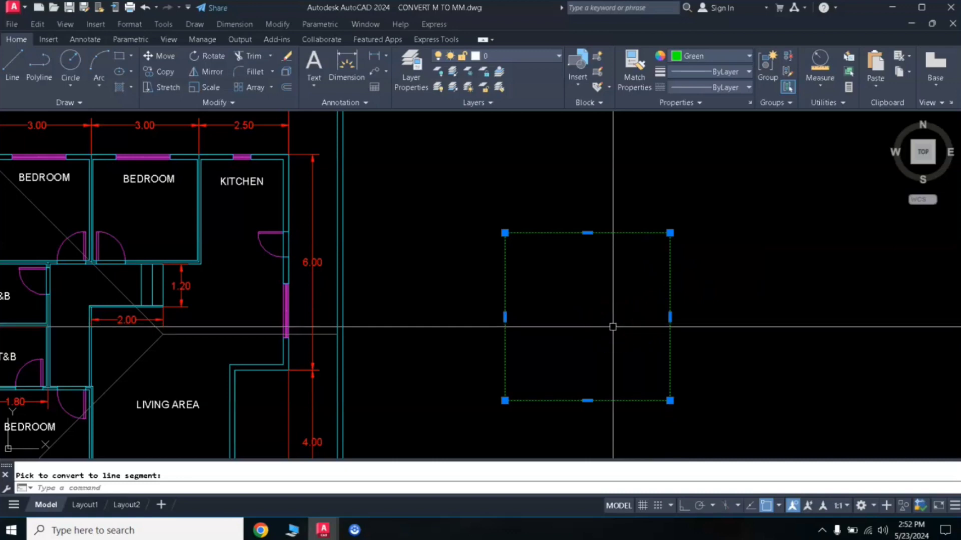
Try pulling the rectangle's upper-right corner inward toward its centre, and undo that change.
{"action": "middle_click_drag", "start_coordinate": [613, 328], "coordinate": [695, 317]}
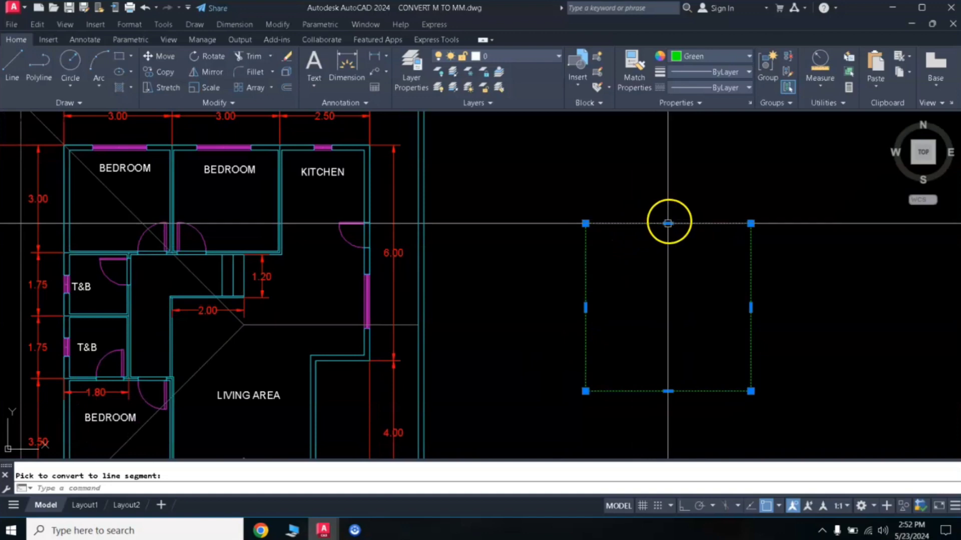
{"action": "left_click", "coordinate": [751, 223]}
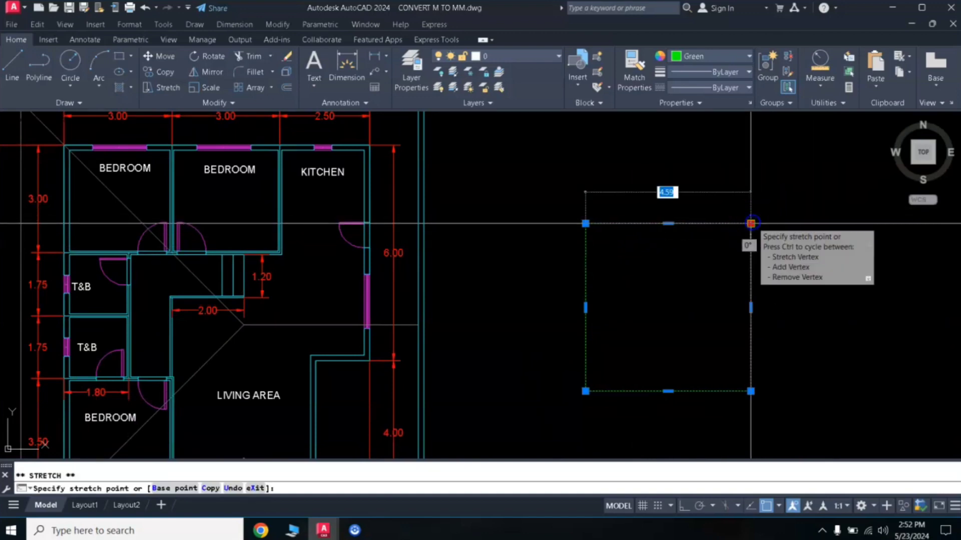
{"action": "right_click", "coordinate": [752, 223]}
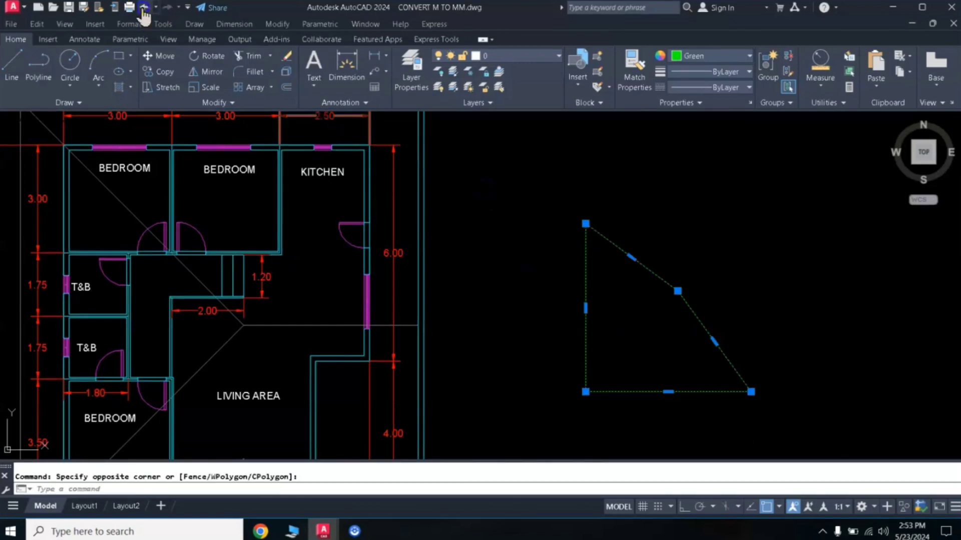
{"action": "left_click", "coordinate": [144, 8]}
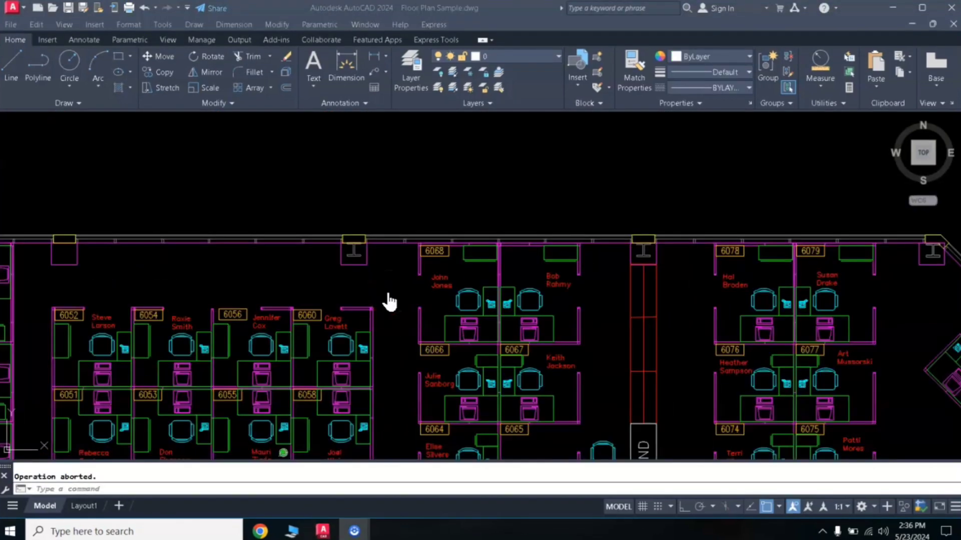
Examine the workstations, chairs and desks in the Floor Plan Sample drawing.
{"action": "scroll", "coordinate": [470, 315], "scroll_direction": "up", "scroll_amount": 4}
{"action": "scroll", "coordinate": [485, 301], "scroll_direction": "down", "scroll_amount": 2}
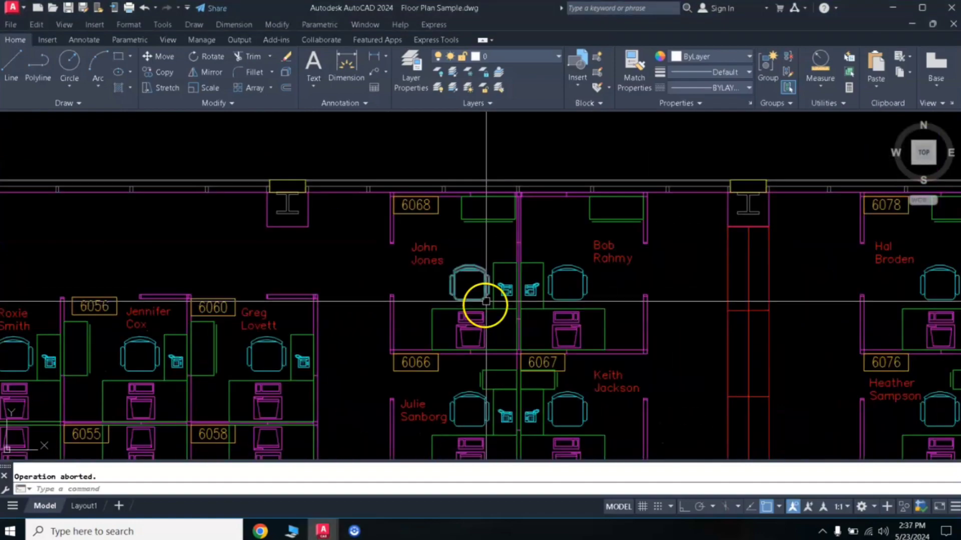
{"action": "middle_click_drag", "start_coordinate": [485, 300], "coordinate": [513, 159]}
{"action": "scroll", "coordinate": [500, 245], "scroll_direction": "up", "scroll_amount": 4}
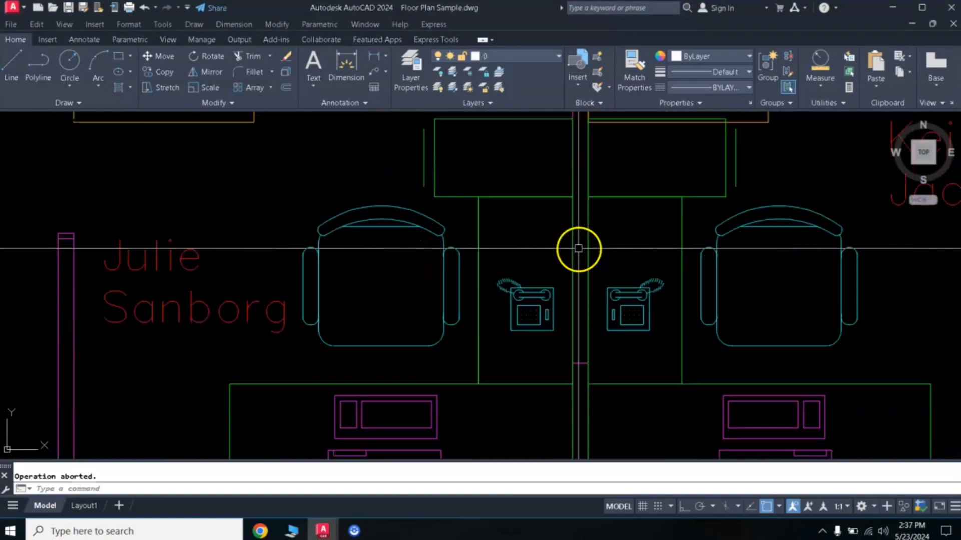
{"action": "scroll", "coordinate": [581, 247], "scroll_direction": "down", "scroll_amount": 4}
{"action": "scroll", "coordinate": [581, 247], "scroll_direction": "down", "scroll_amount": 5}
{"action": "scroll", "coordinate": [546, 260], "scroll_direction": "up", "scroll_amount": 3}
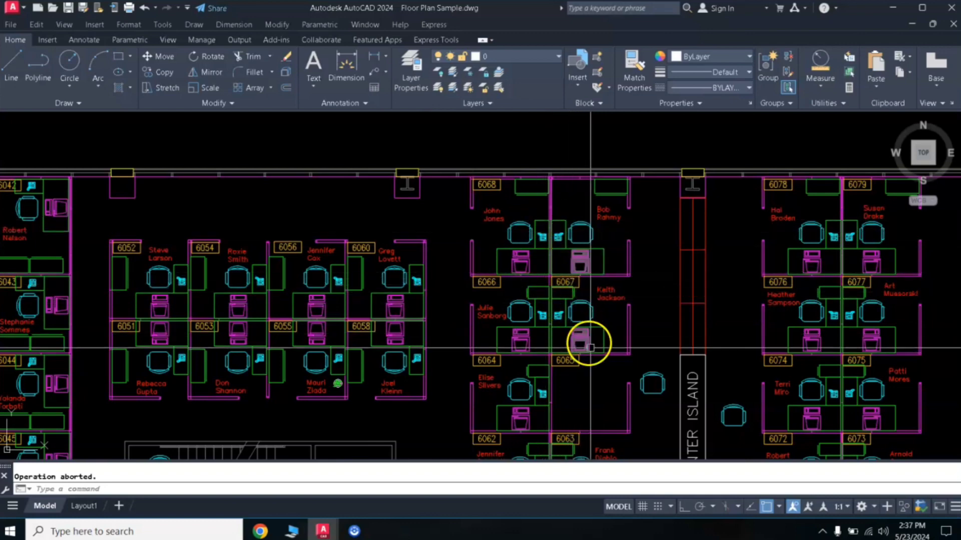
{"action": "middle_click_drag", "start_coordinate": [578, 318], "coordinate": [526, 346]}
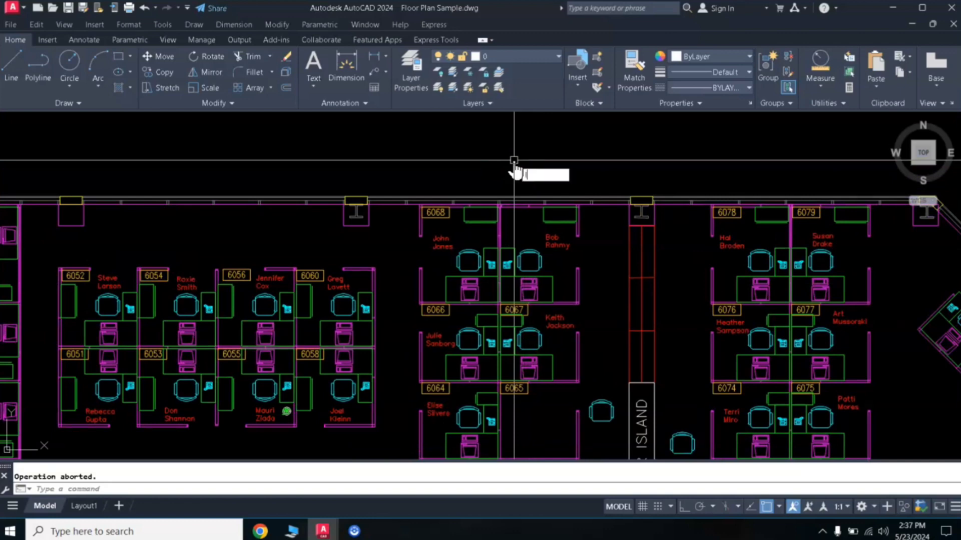
Run LAYDEL, pick a chair and a desk to choose the CHAIRS and FURNITURE layers, and answer No to continuing.
{"action": "type", "text": "LAYDEL"}
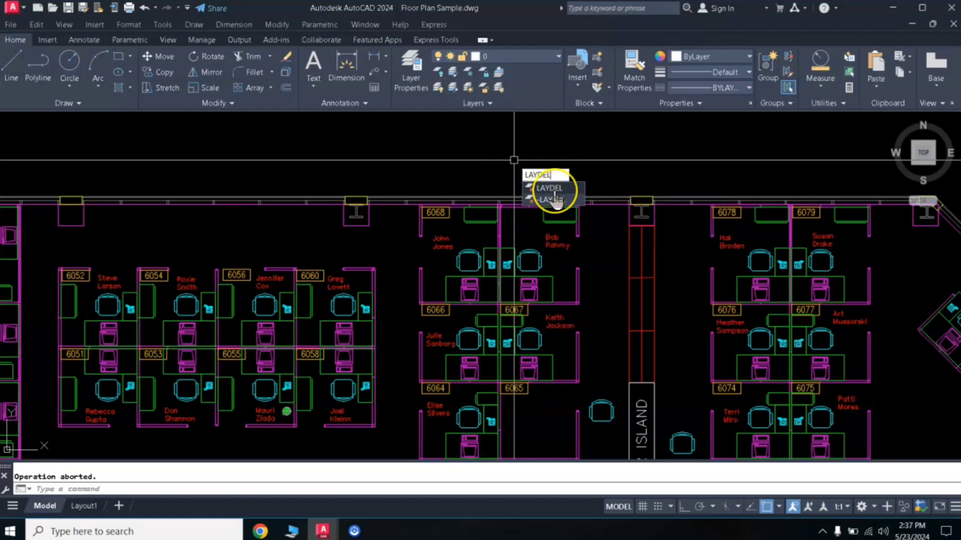
{"action": "key", "text": "Return"}
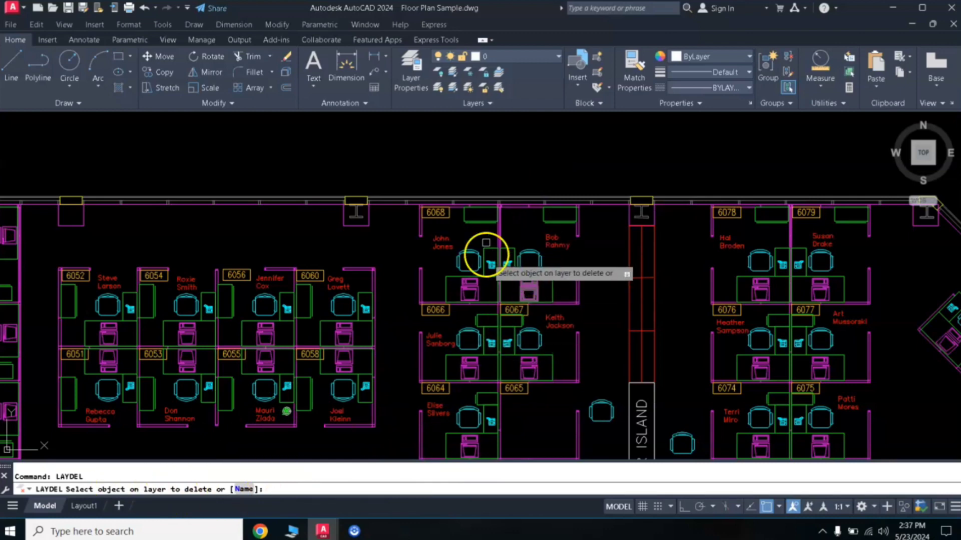
{"action": "left_click", "coordinate": [529, 254]}
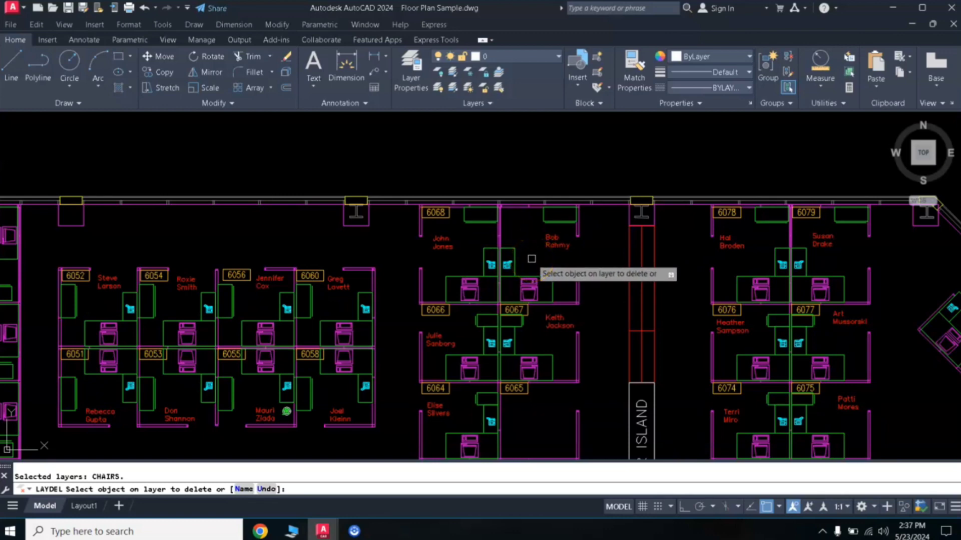
{"action": "left_click", "coordinate": [542, 222]}
{"action": "left_click", "coordinate": [543, 220]}
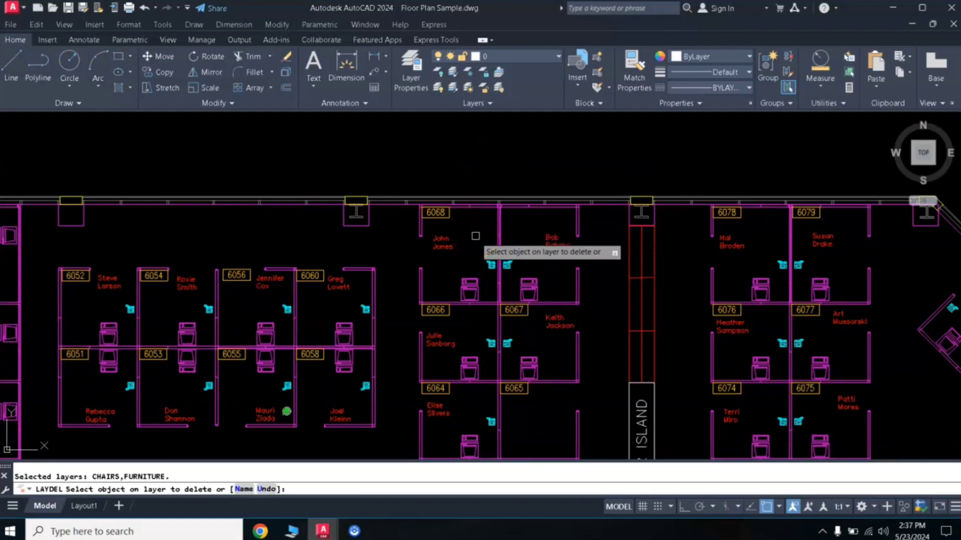
{"action": "key", "text": "Return"}
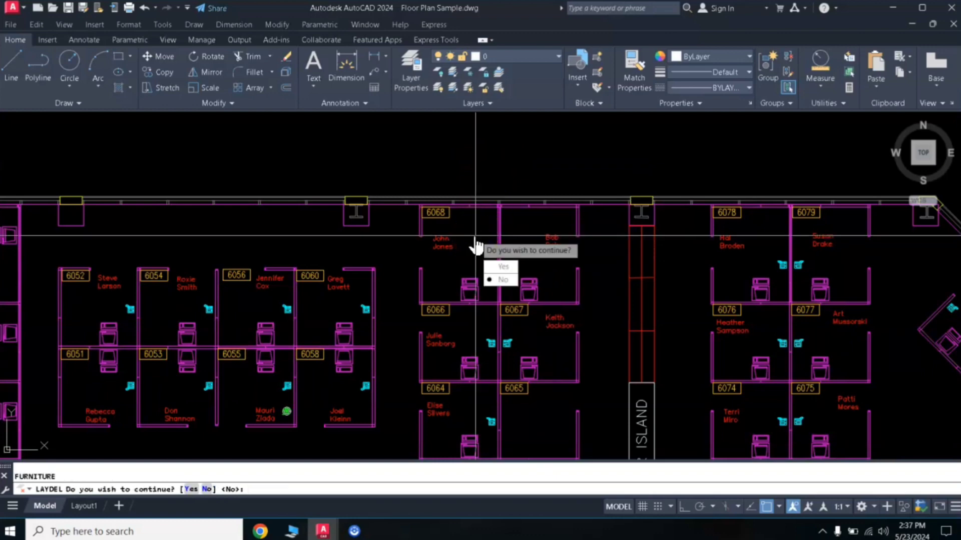
{"action": "left_click", "coordinate": [501, 281]}
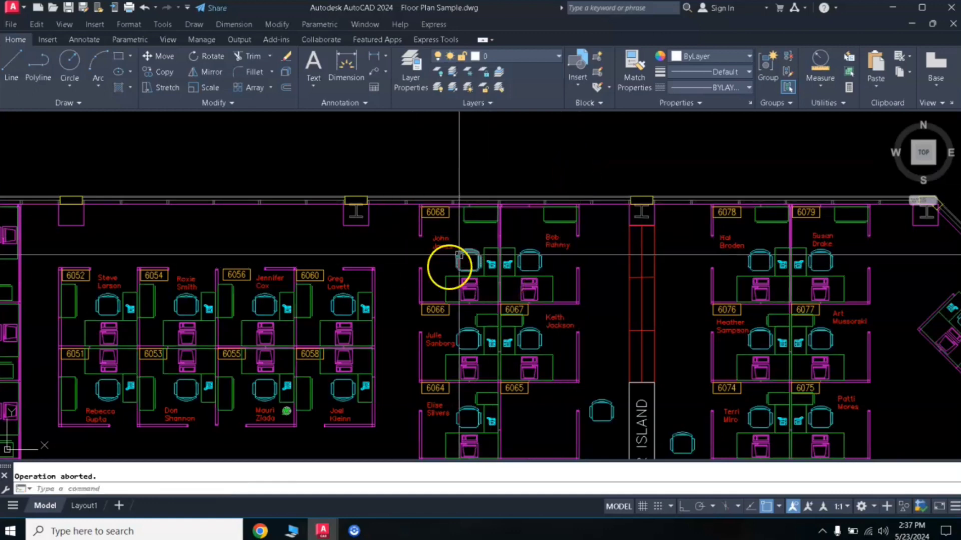
Check which layers a chair and a desk near cubicles 6068 and 6069 belong to.
{"action": "mouse_move", "coordinate": [477, 262]}
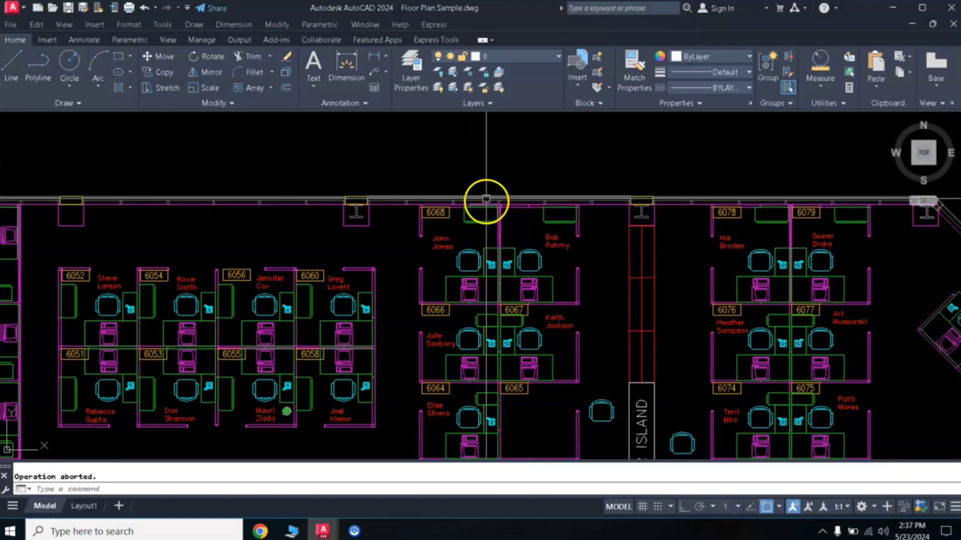
{"action": "left_click", "coordinate": [472, 253]}
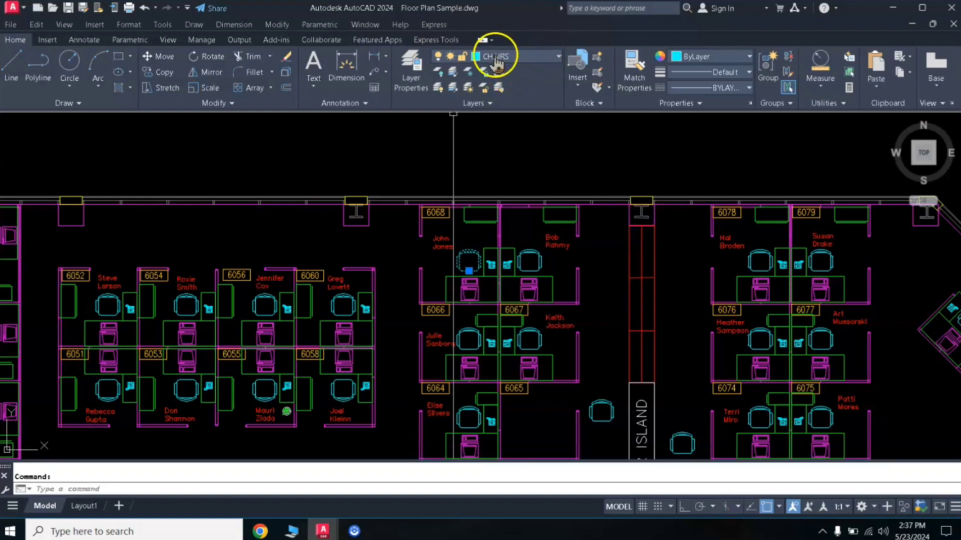
{"action": "key", "text": "Escape"}
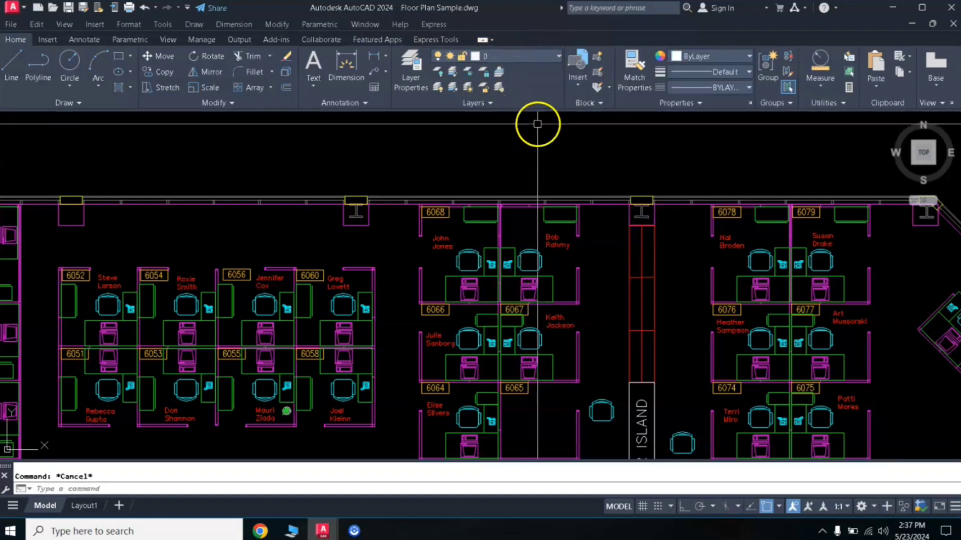
{"action": "left_click", "coordinate": [552, 222]}
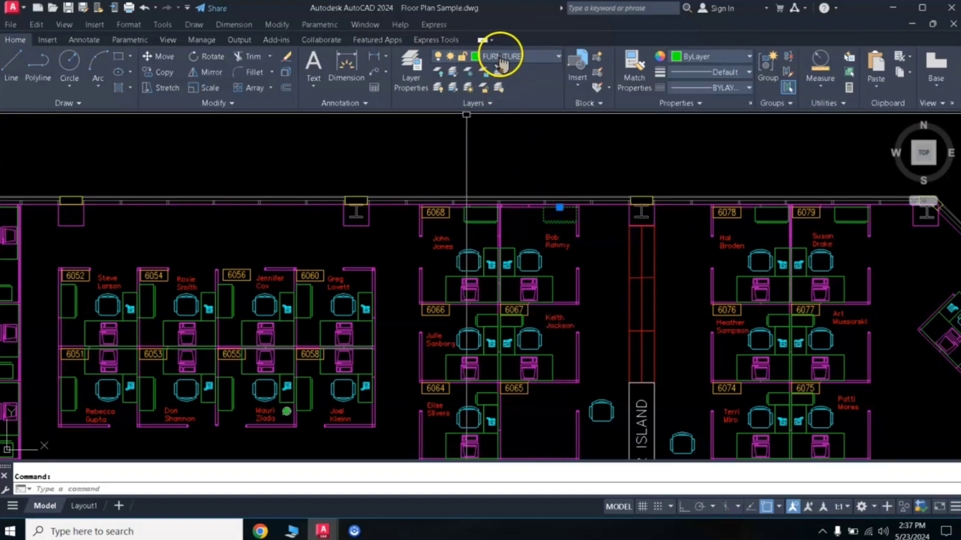
{"action": "key", "text": "Escape"}
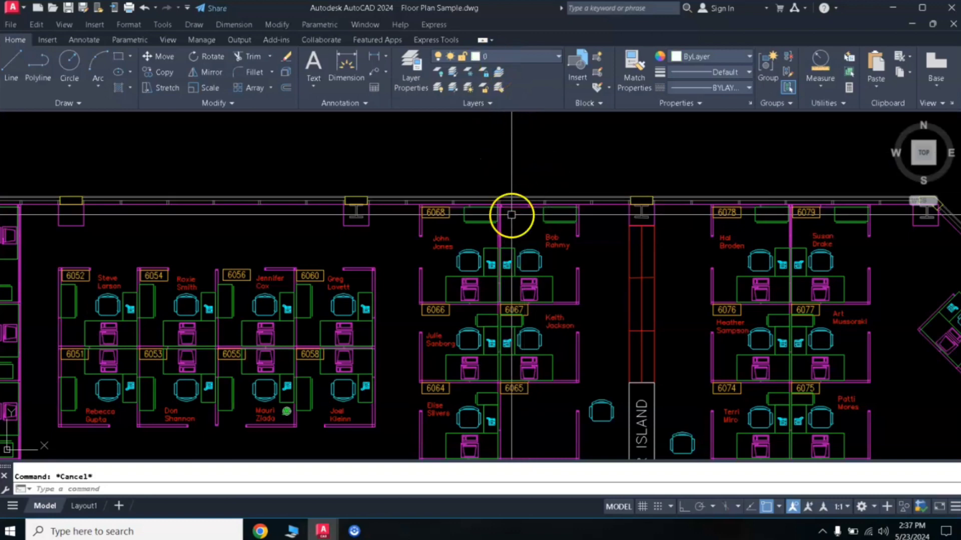
Delete the CHAIRS and FURNITURE layers with LAYDEL by picking a chair and a desk, and answer Yes to continuing.
{"action": "type", "text": "la"}
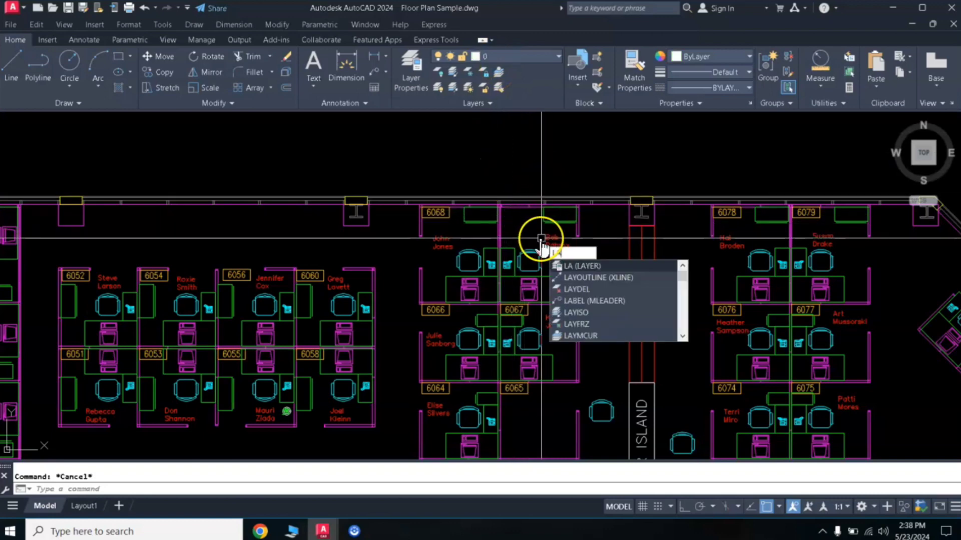
{"action": "type", "text": "yde"}
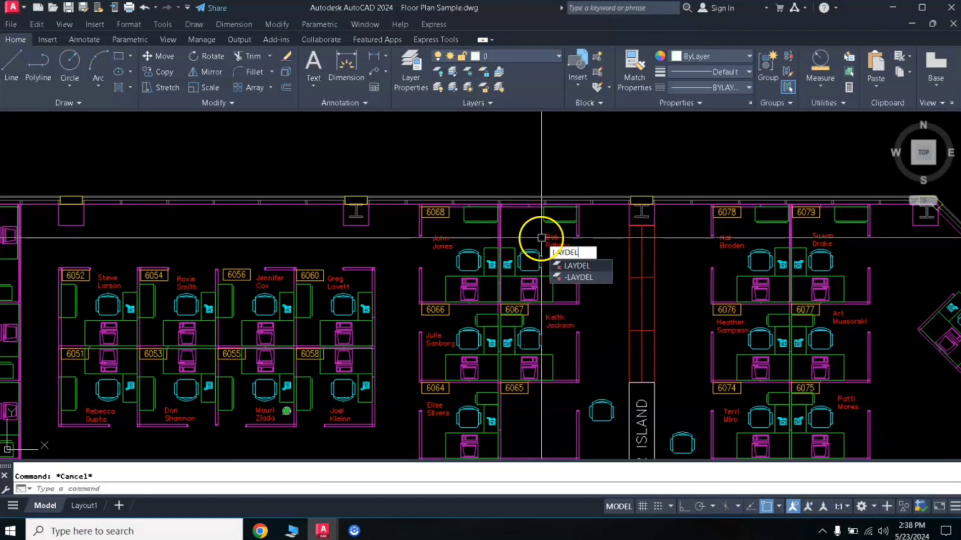
{"action": "type", "text": "l"}
{"action": "key", "text": "Return"}
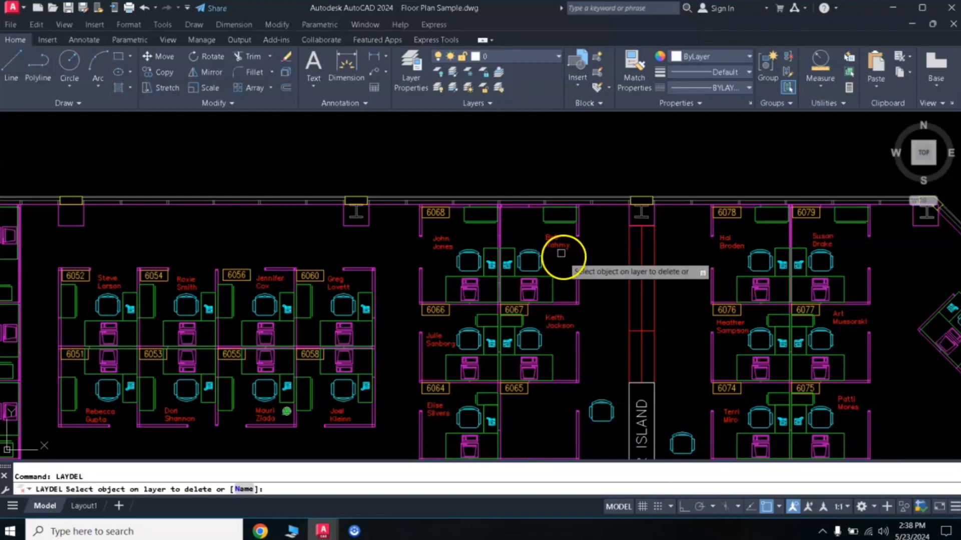
{"action": "left_click", "coordinate": [531, 258]}
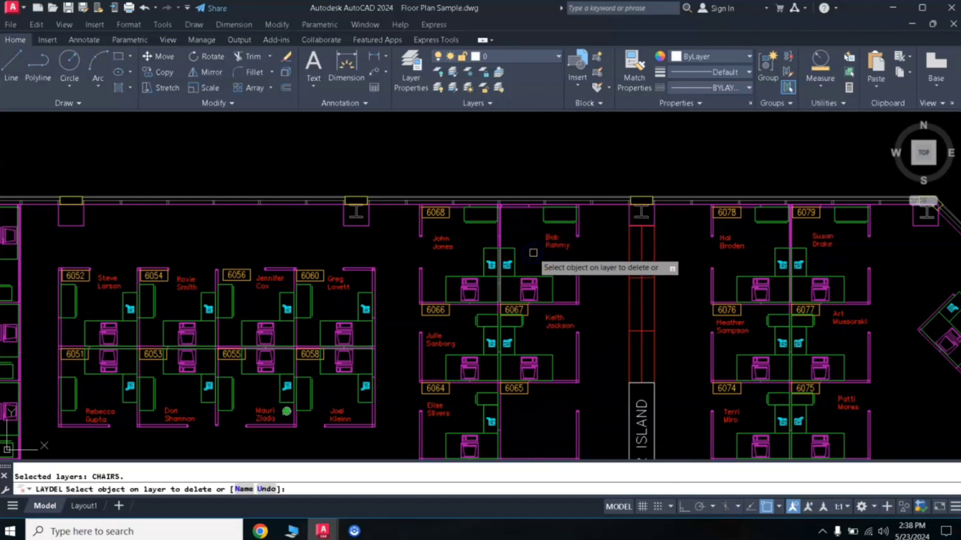
{"action": "left_click", "coordinate": [546, 219]}
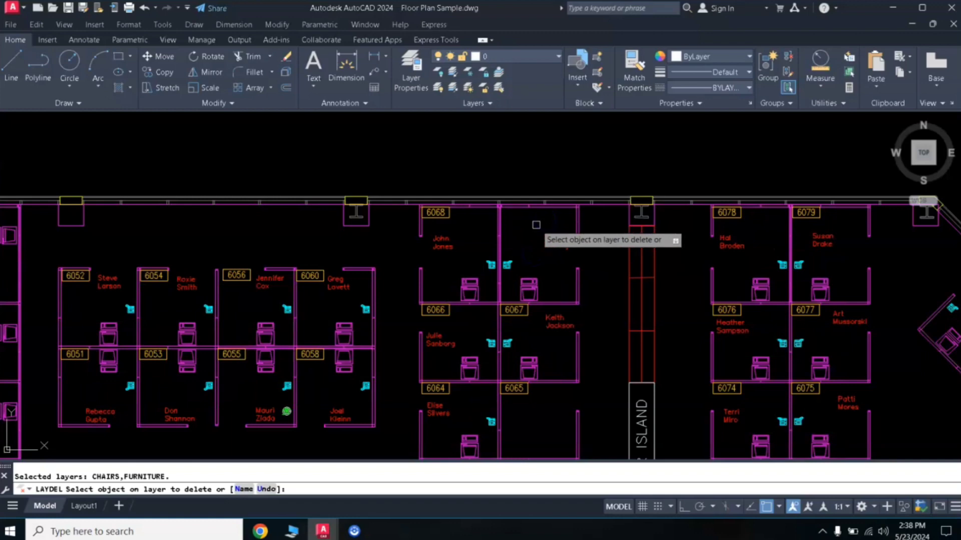
{"action": "key", "text": "Return"}
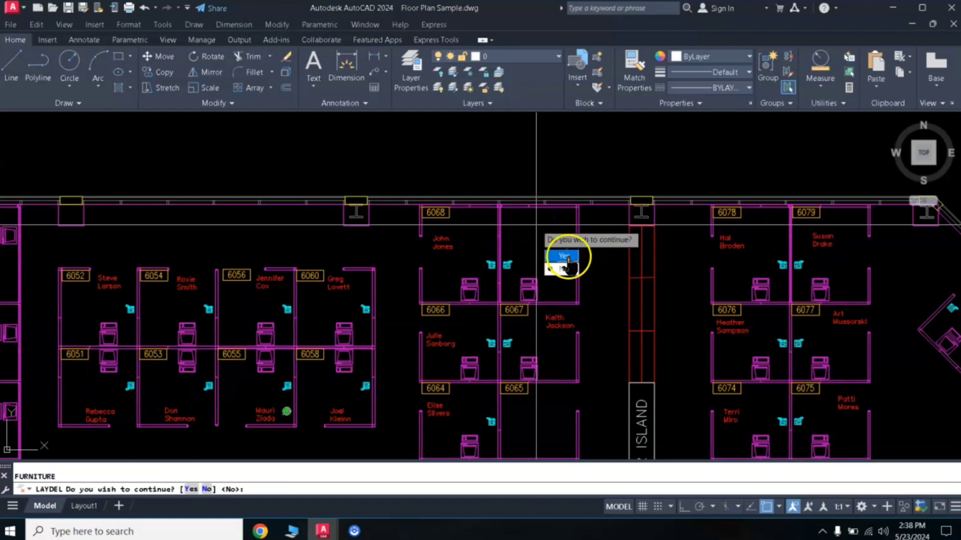
{"action": "left_click", "coordinate": [565, 257]}
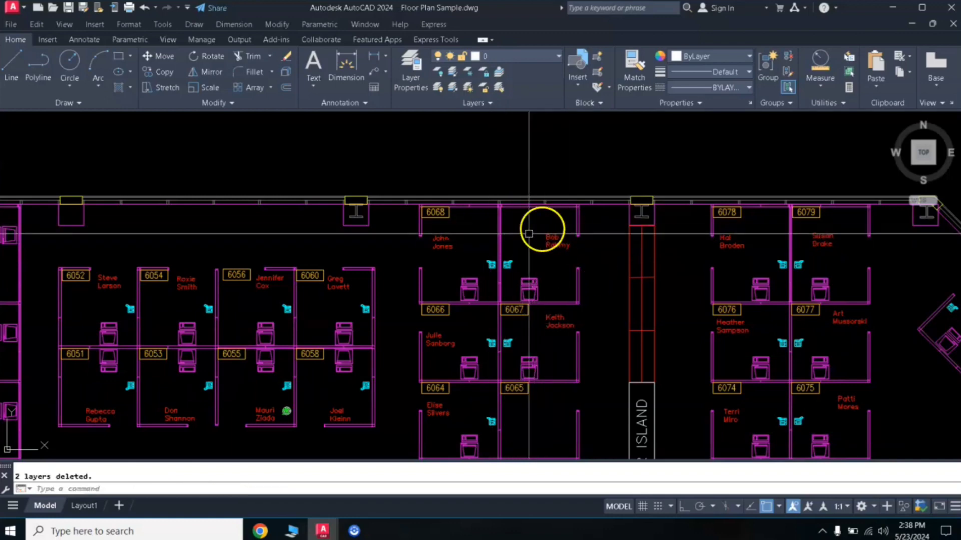
{"action": "left_click", "coordinate": [525, 58]}
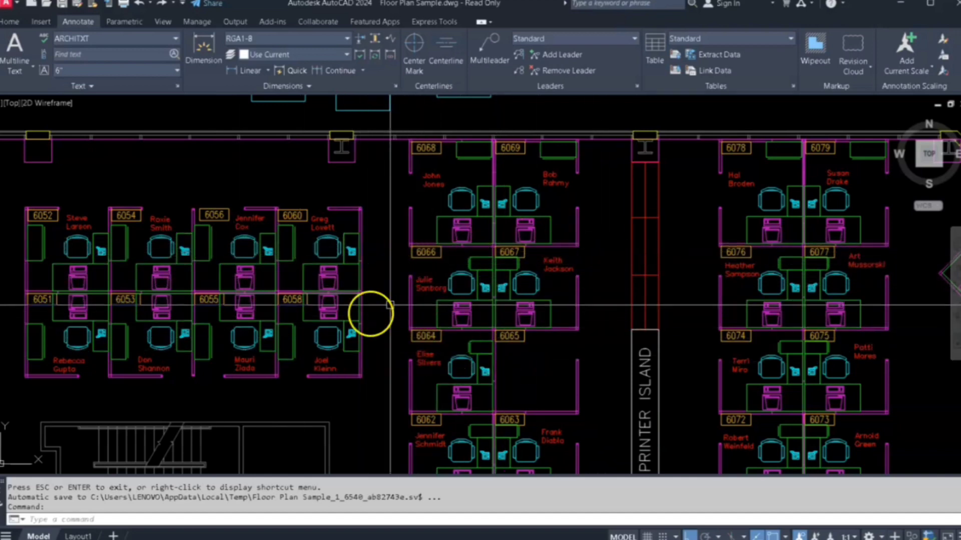
Select every matching chair in the floor plan with Select Similar, starting from the chair in cubicle 6067.
{"action": "left_click", "coordinate": [532, 275]}
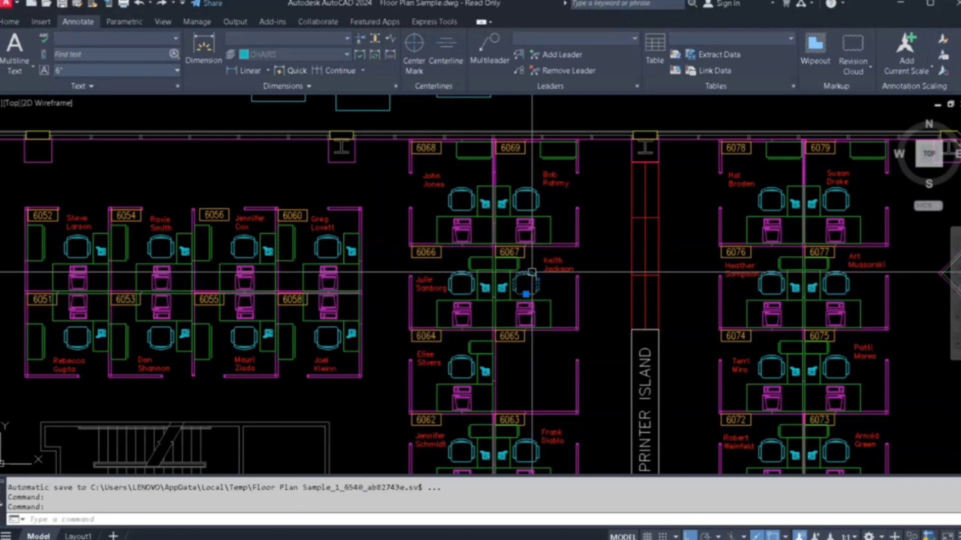
{"action": "right_click", "coordinate": [526, 275]}
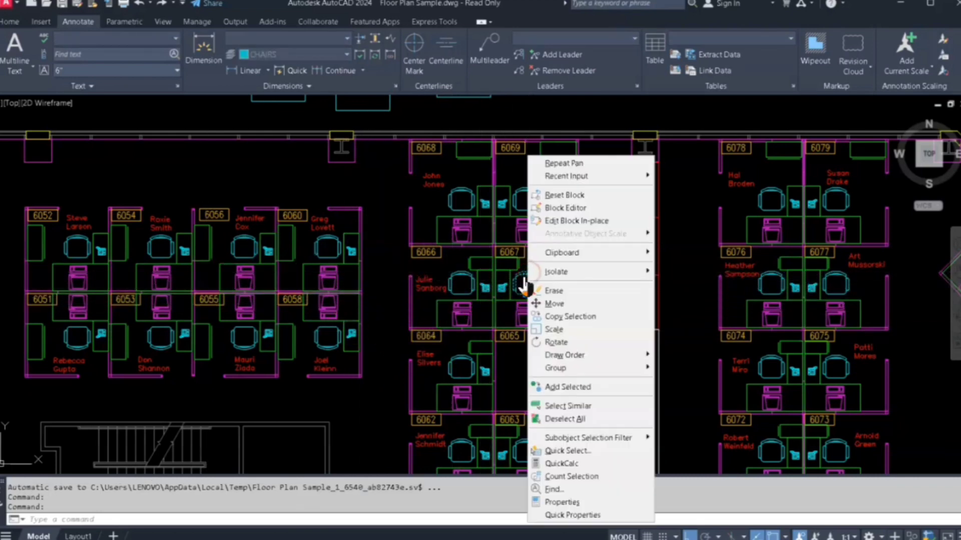
{"action": "left_click", "coordinate": [575, 408]}
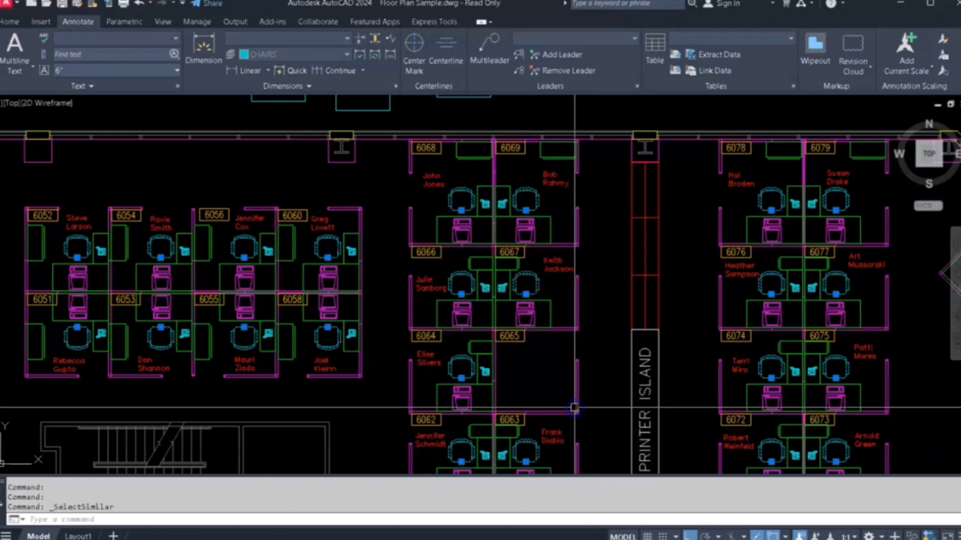
{"action": "right_click", "coordinate": [526, 190]}
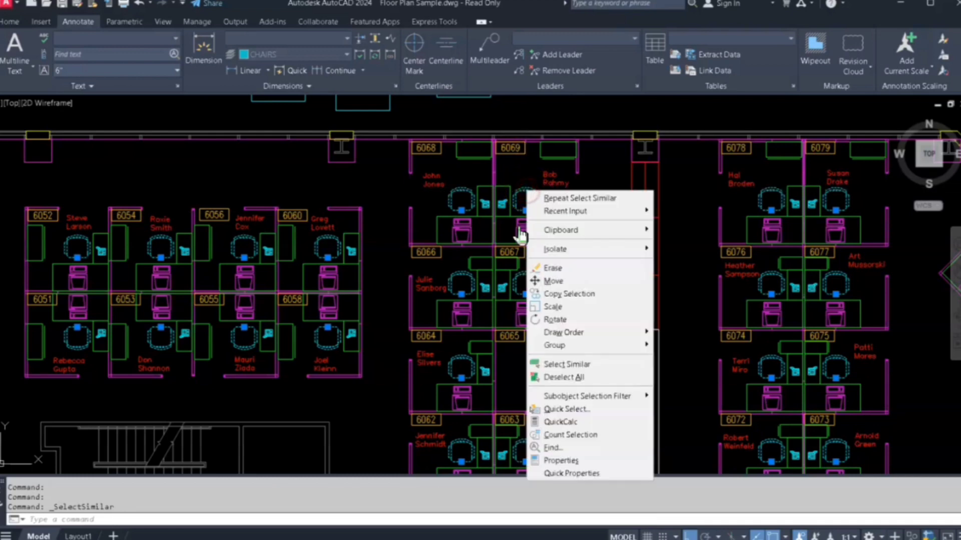
{"action": "left_click", "coordinate": [521, 190]}
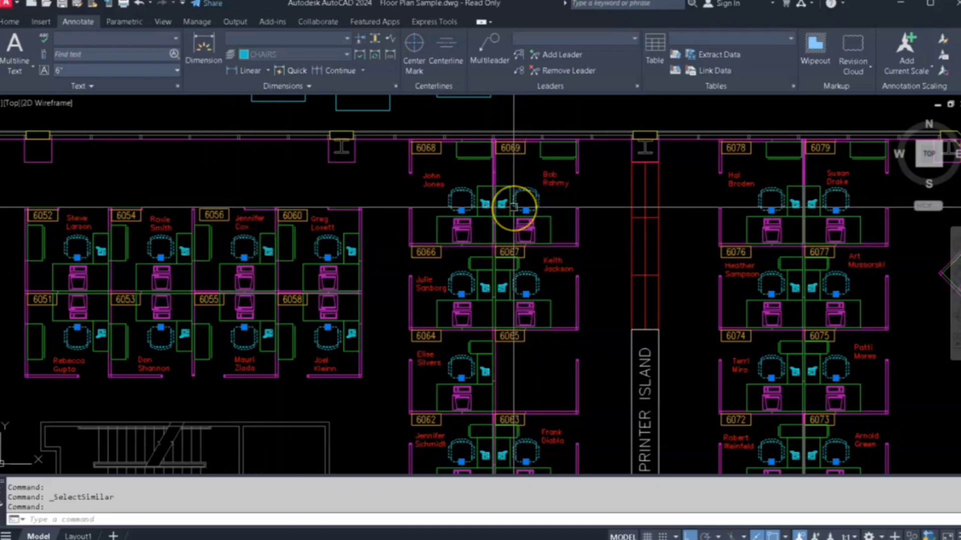
Try erasing all the selected chairs, and undo the erase.
{"action": "mouse_move", "coordinate": [513, 206]}
{"action": "type", "text": "E"}
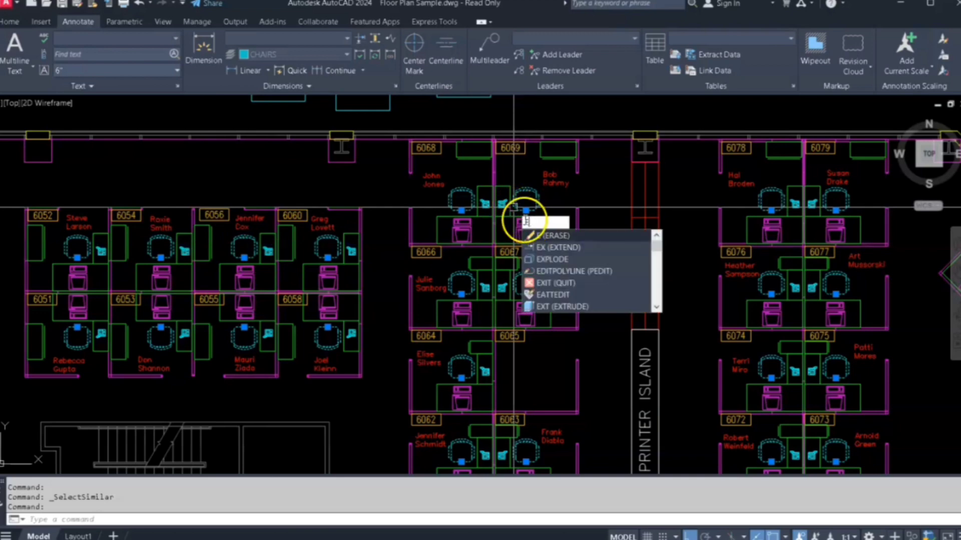
{"action": "key", "text": "Return"}
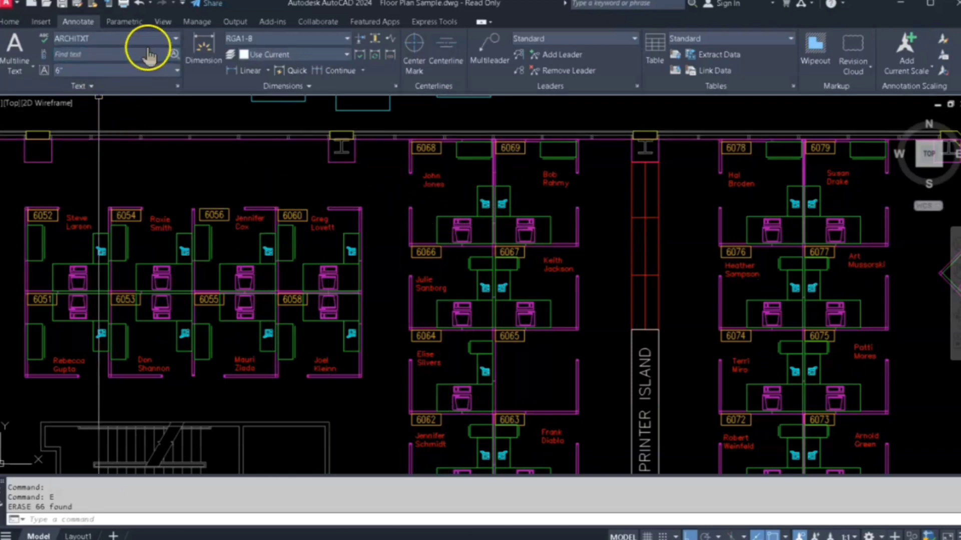
{"action": "left_click", "coordinate": [137, 4]}
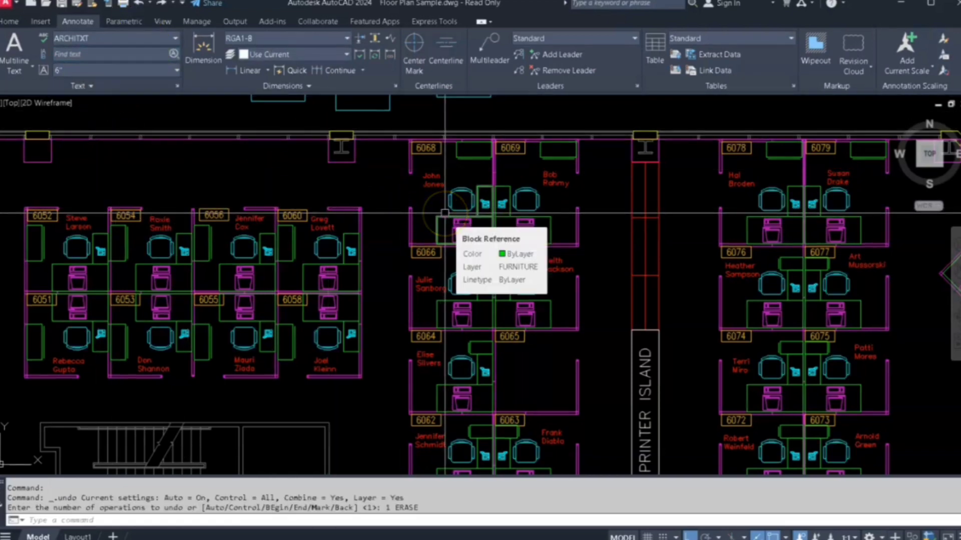
Select all the green circles above the floor plan with Select Similar, starting from one circle.
{"action": "middle_click_drag", "start_coordinate": [543, 193], "coordinate": [492, 414]}
{"action": "middle_click_drag", "start_coordinate": [506, 371], "coordinate": [490, 412]}
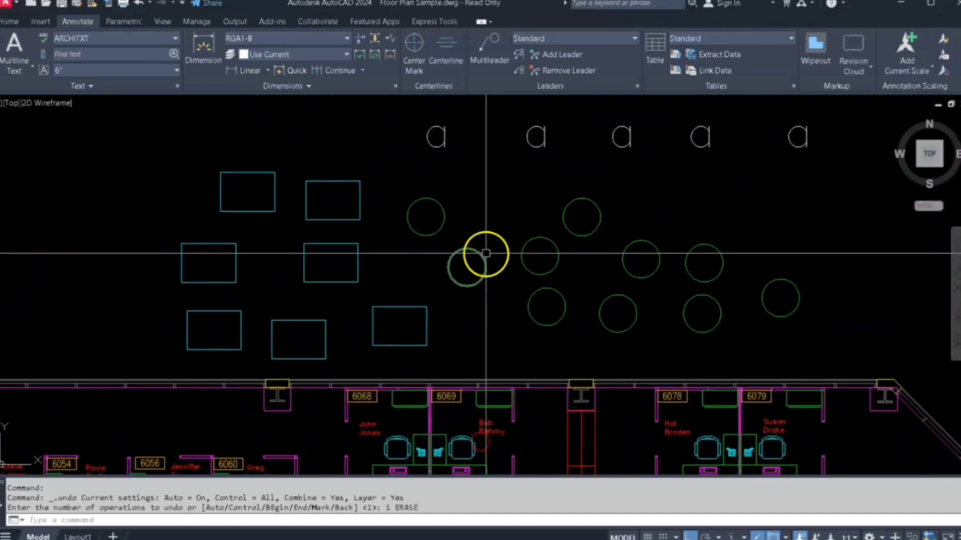
{"action": "scroll", "coordinate": [487, 253], "scroll_direction": "down", "scroll_amount": 2}
{"action": "mouse_move", "coordinate": [487, 253]}
{"action": "middle_mouse_down"}
{"action": "mouse_move", "coordinate": [489, 304]}
{"action": "mouse_move", "coordinate": [508, 251]}
{"action": "middle_mouse_up"}
{"action": "scroll", "coordinate": [508, 251], "scroll_direction": "up", "scroll_amount": 2}
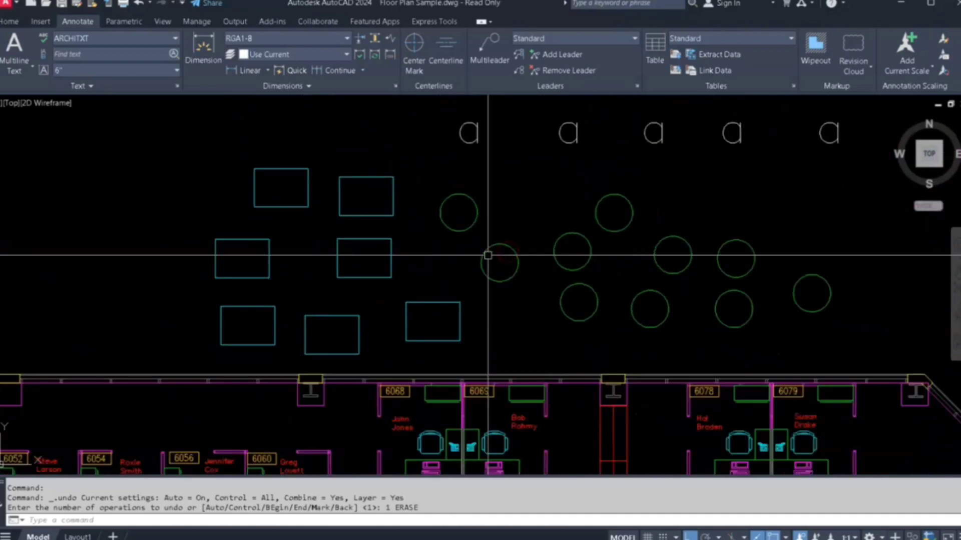
{"action": "left_click", "coordinate": [596, 203]}
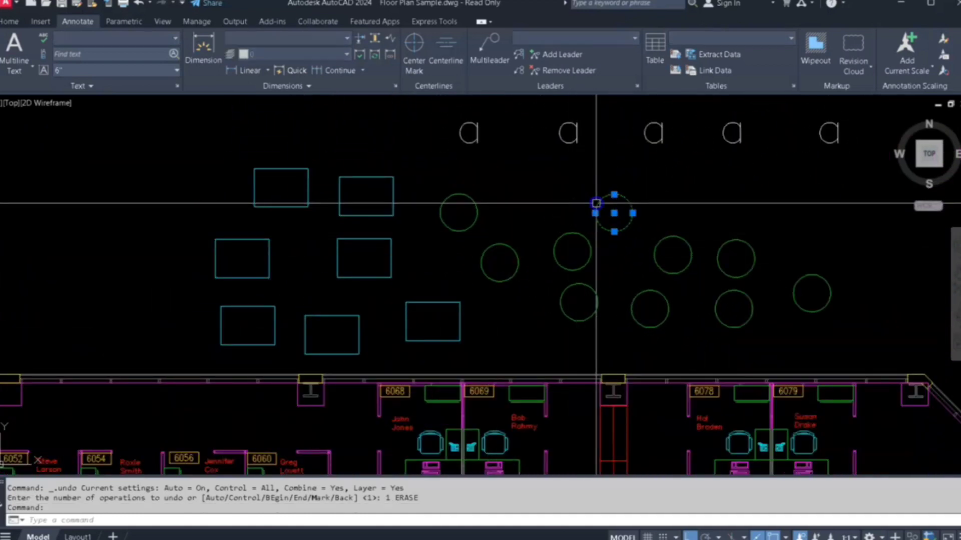
{"action": "right_click", "coordinate": [598, 203]}
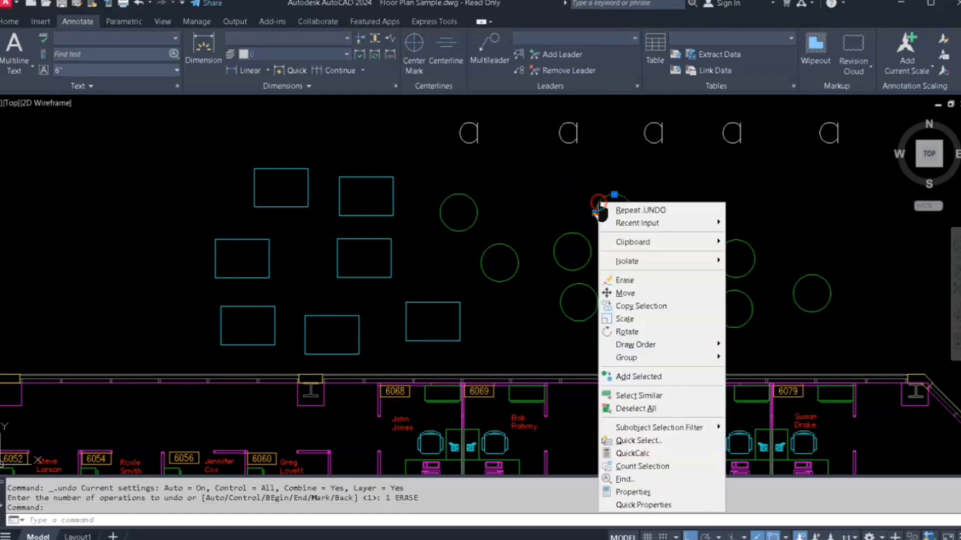
{"action": "left_click", "coordinate": [623, 396]}
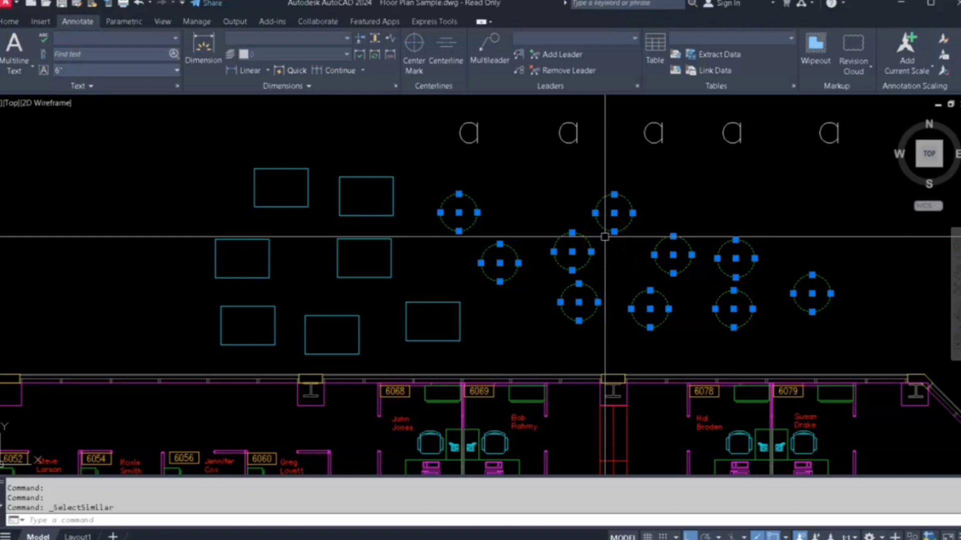
Set the colour of the selected circles to Blue in their properties and clear the selection.
{"action": "key", "text": "ctrl+1"}
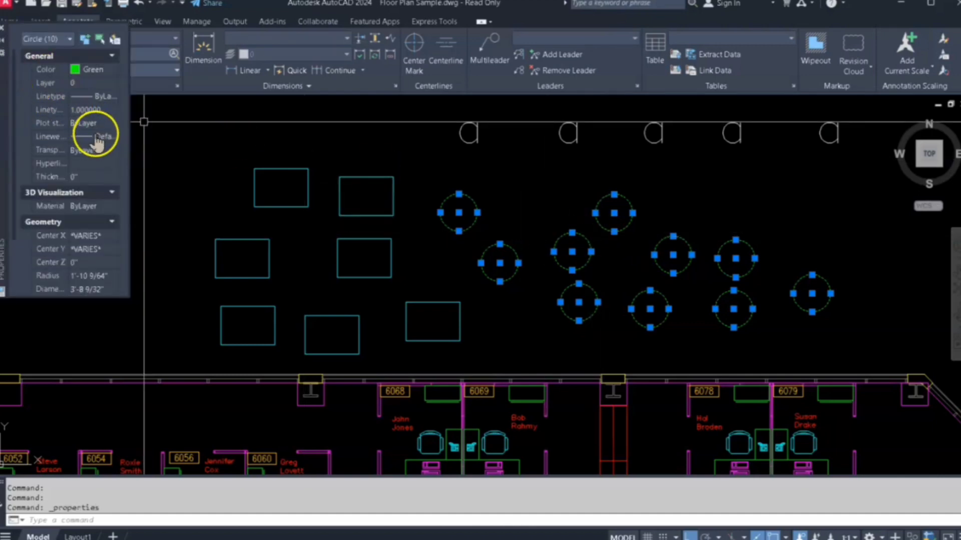
{"action": "left_click", "coordinate": [88, 69]}
{"action": "left_click", "coordinate": [114, 70]}
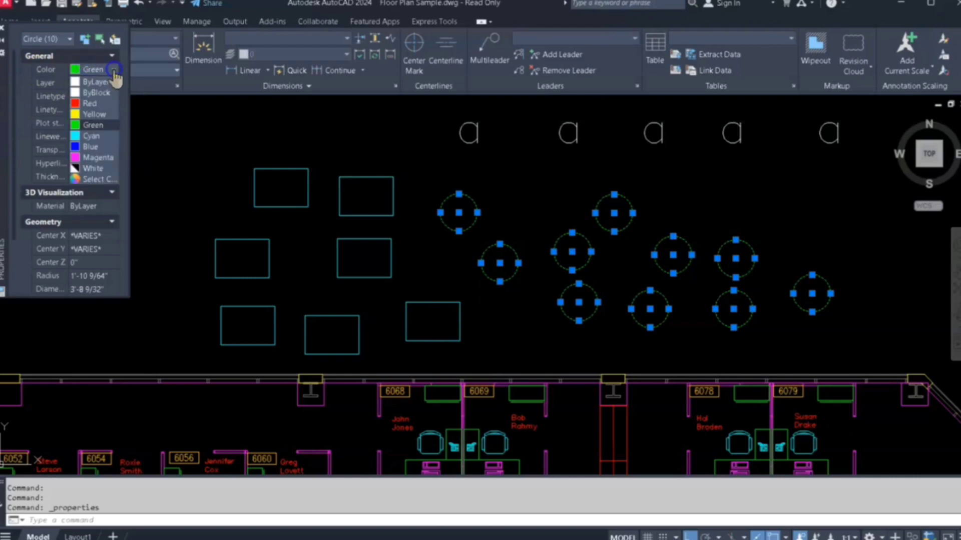
{"action": "left_click", "coordinate": [92, 148]}
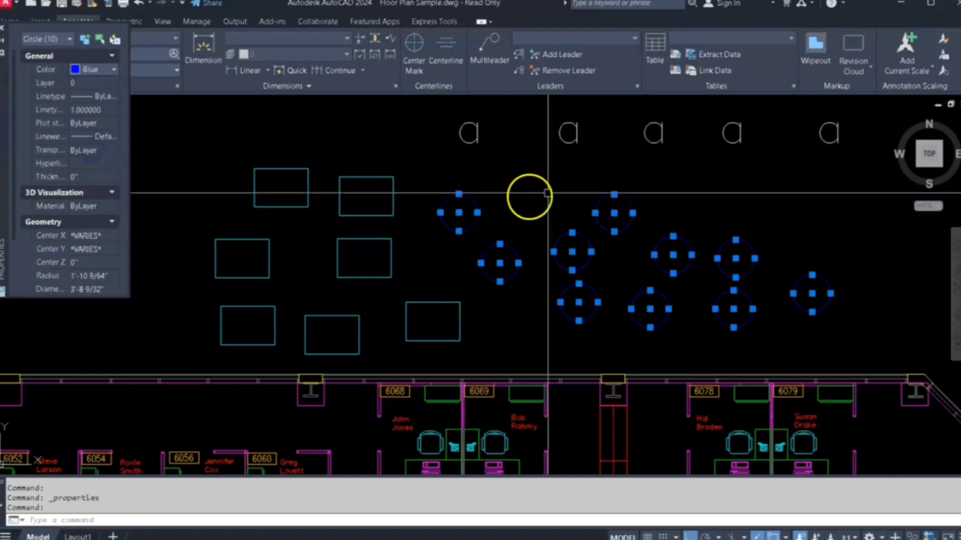
{"action": "key", "text": "Escape"}
{"action": "key", "text": "Escape"}
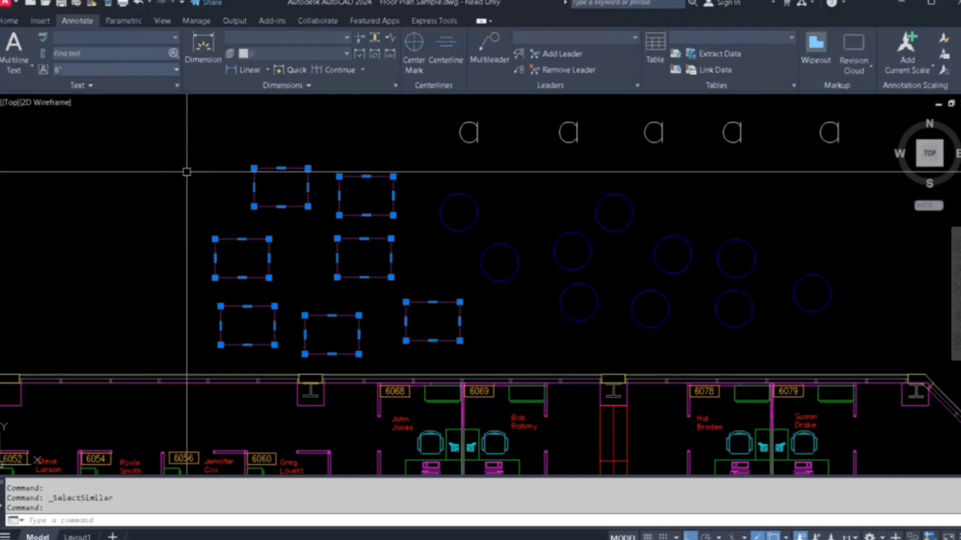
{"action": "key", "text": "Escape"}
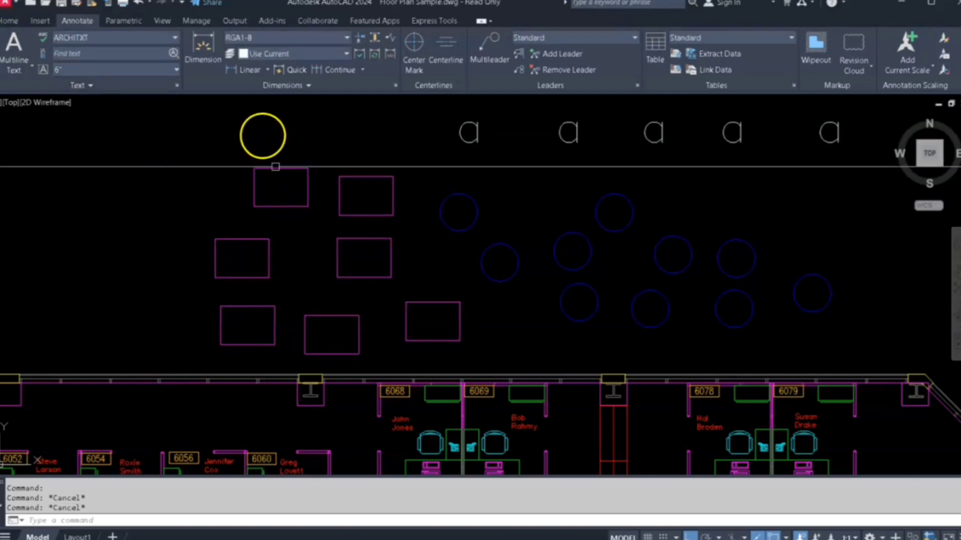
Inspect the row of text objects above the circles and undo the last grouped operation.
{"action": "mouse_move", "coordinate": [737, 221]}
{"action": "middle_mouse_down"}
{"action": "mouse_move", "coordinate": [656, 246]}
{"action": "mouse_move", "coordinate": [625, 273]}
{"action": "middle_mouse_up"}
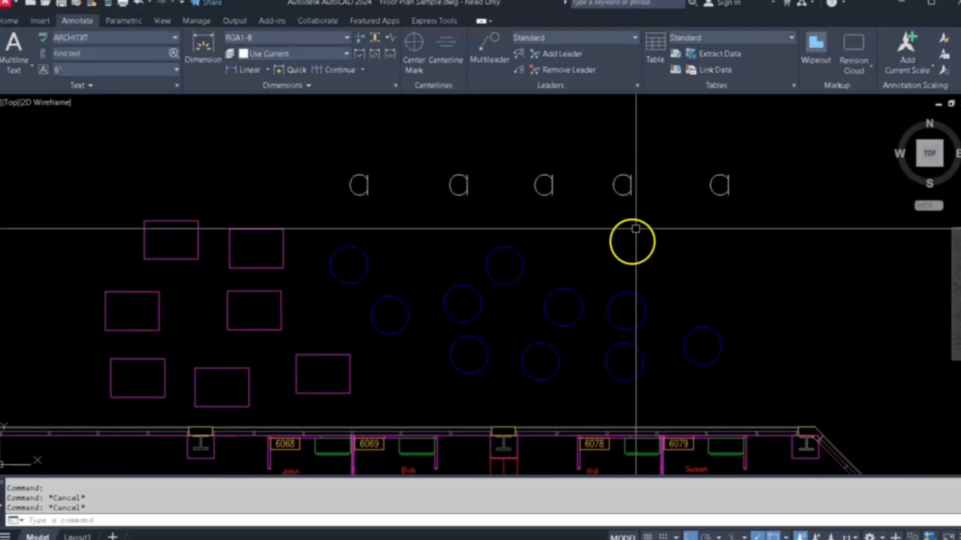
{"action": "mouse_move", "coordinate": [636, 228]}
{"action": "middle_mouse_down"}
{"action": "mouse_move", "coordinate": [637, 256]}
{"action": "mouse_move", "coordinate": [636, 241]}
{"action": "middle_mouse_up"}
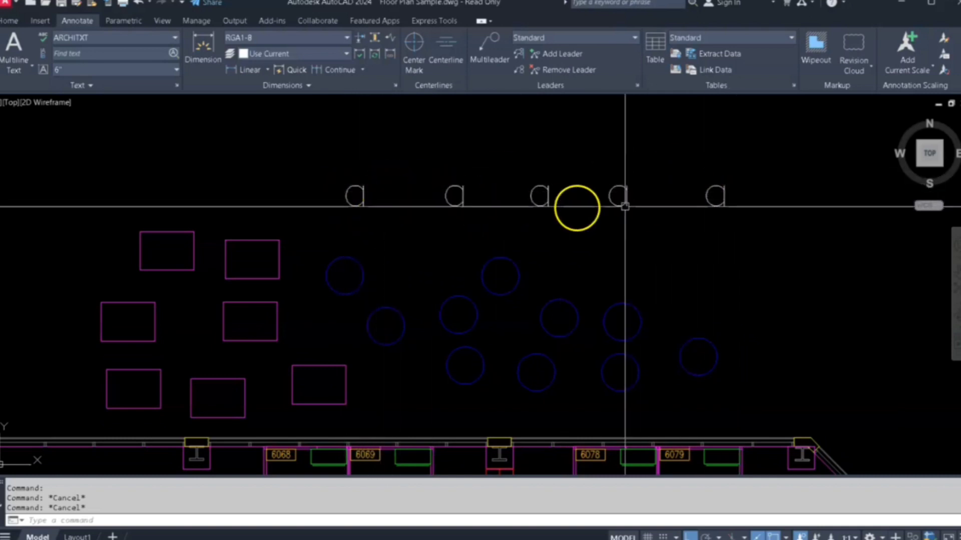
{"action": "mouse_move", "coordinate": [705, 196]}
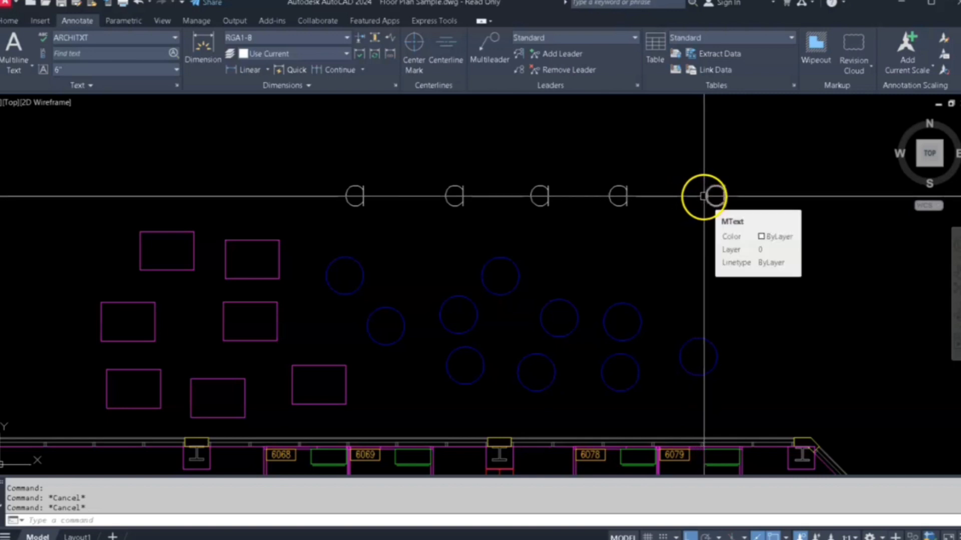
{"action": "type", "text": "u"}
{"action": "key", "text": "Return"}
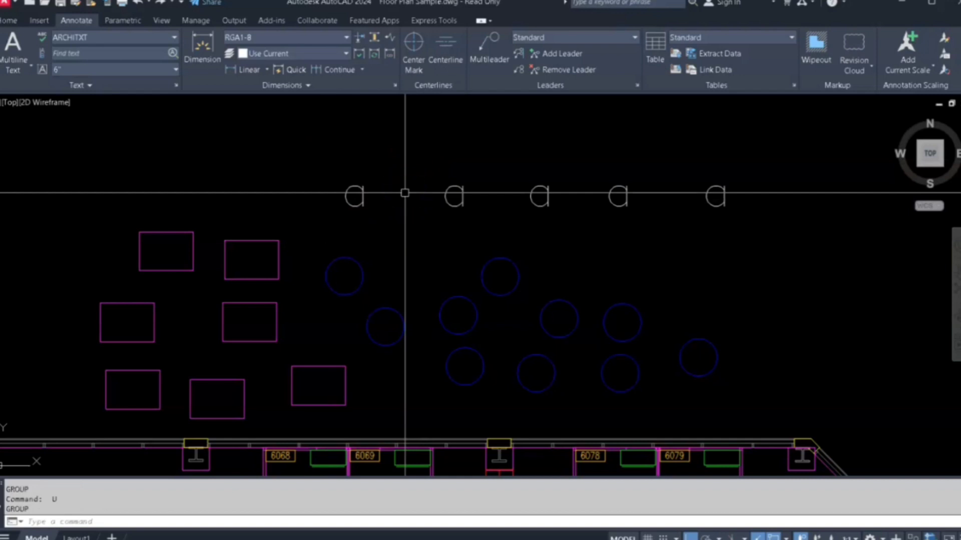
Convert the five text letters above the circles to UPPERCASE with the TCASE command.
{"action": "type", "text": "tc"}
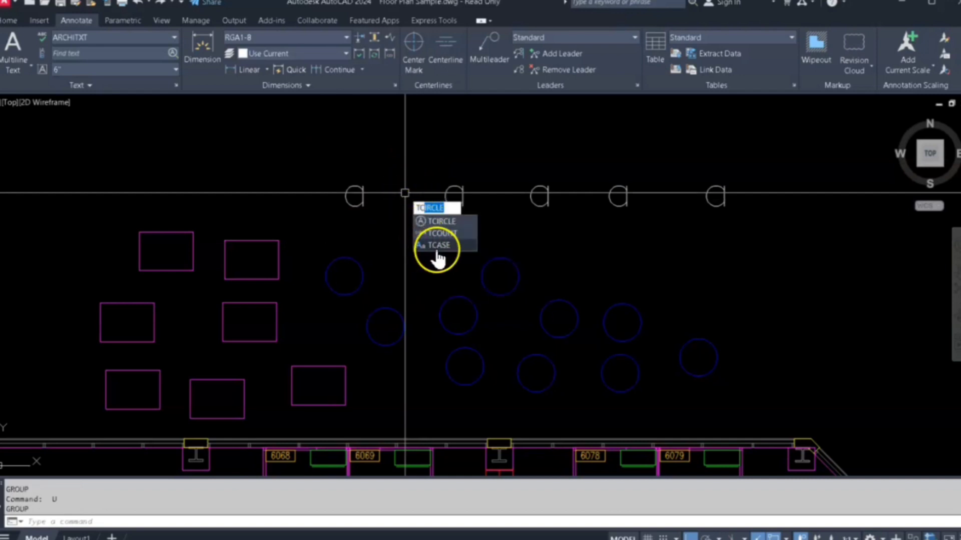
{"action": "left_click", "coordinate": [439, 247]}
{"action": "left_click", "coordinate": [796, 147]}
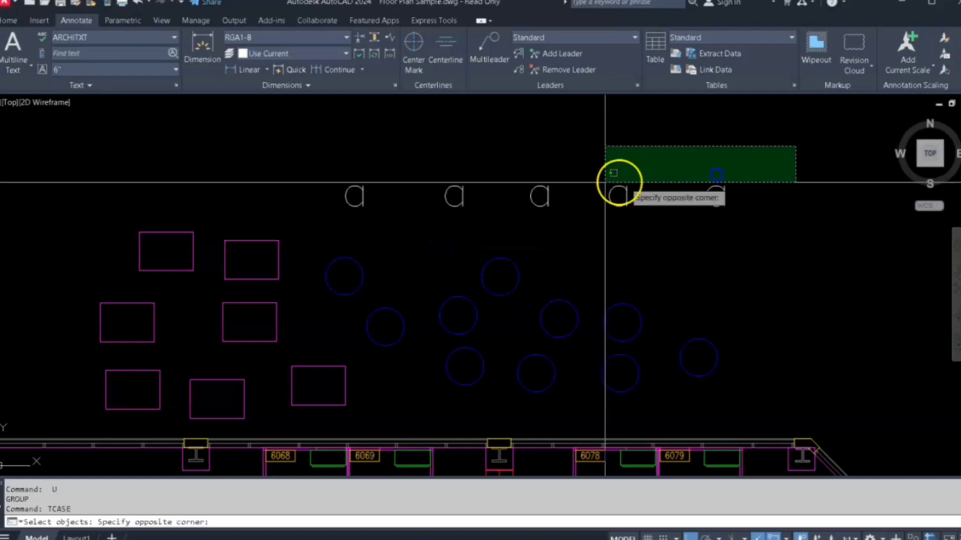
{"action": "left_click", "coordinate": [331, 220]}
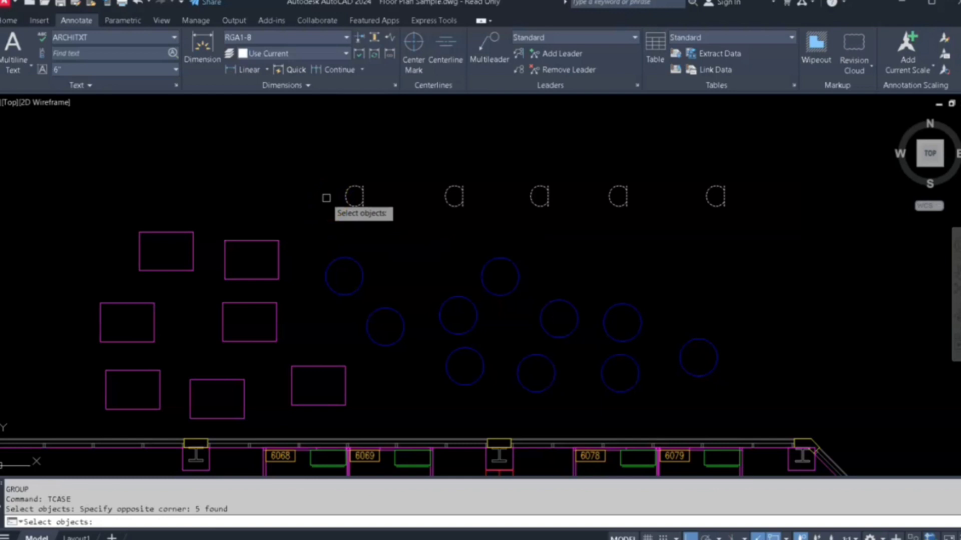
{"action": "right_click", "coordinate": [326, 199]}
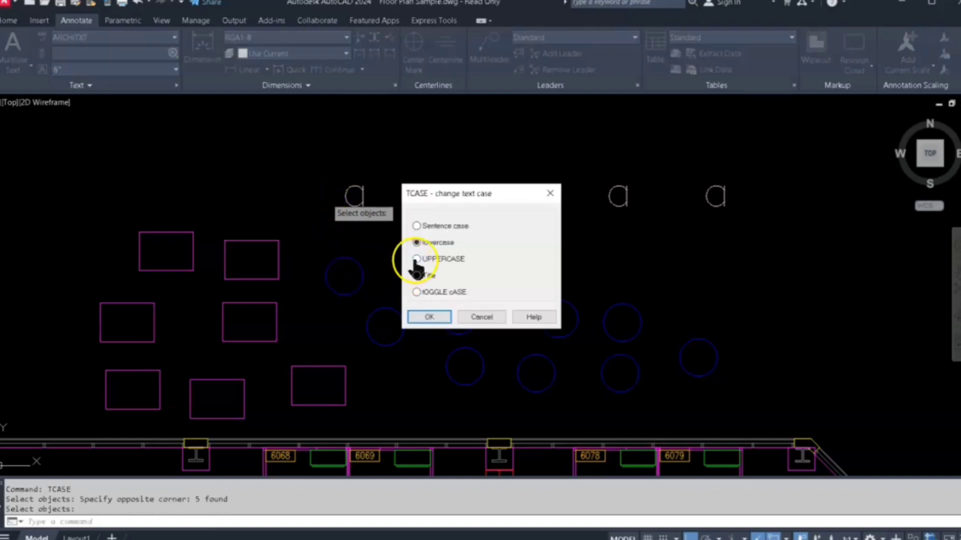
{"action": "left_click", "coordinate": [421, 316]}
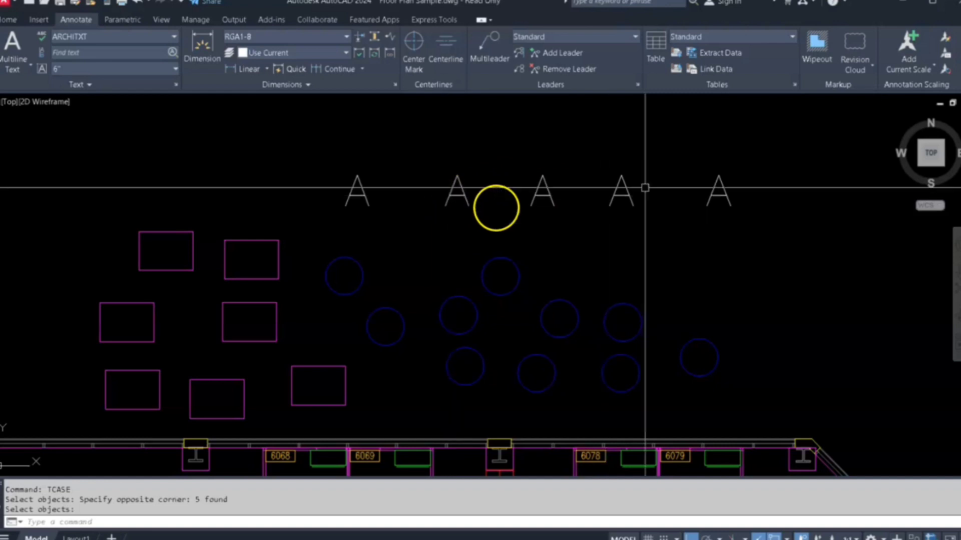
Change the five text letters above the circles to lowercase with TCASE.
{"action": "left_click", "coordinate": [751, 165]}
{"action": "left_click", "coordinate": [302, 224]}
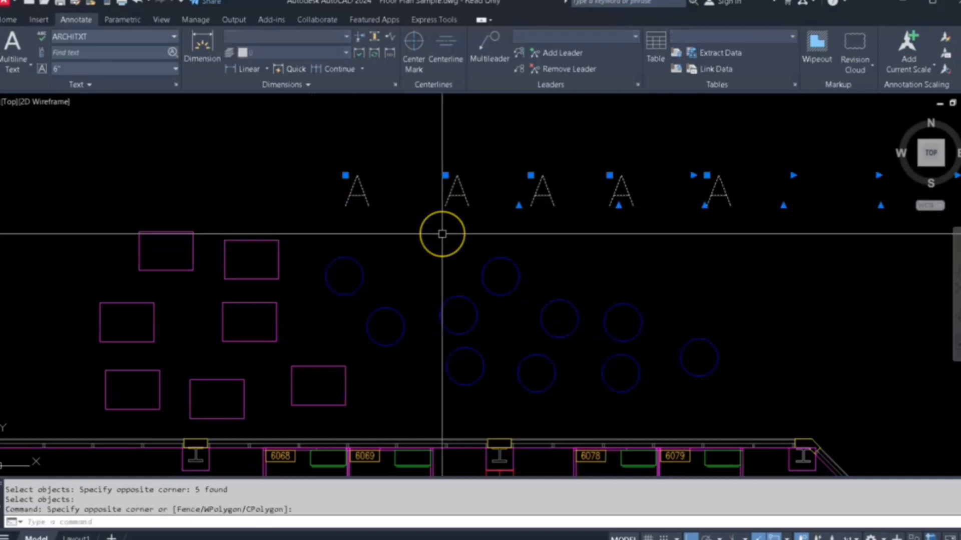
{"action": "type", "text": "tc"}
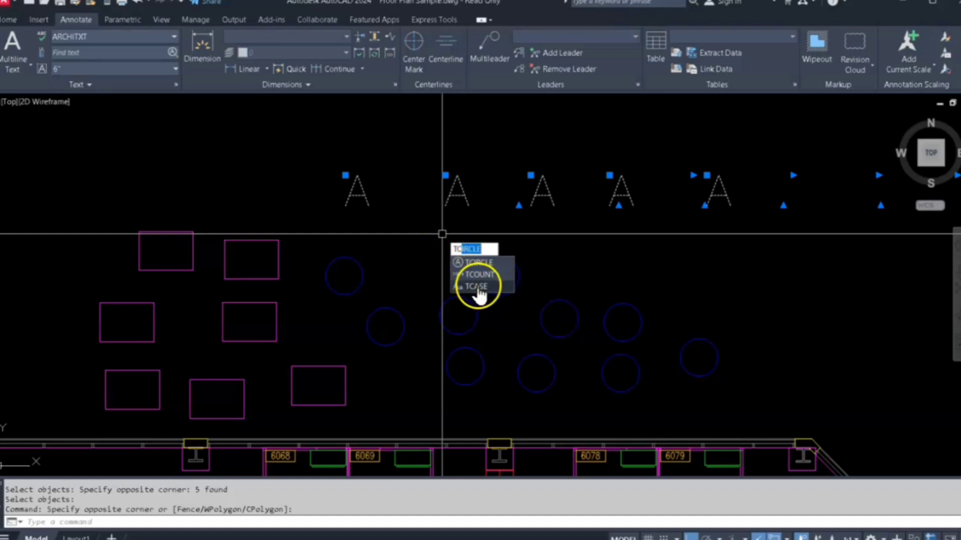
{"action": "left_click", "coordinate": [476, 288]}
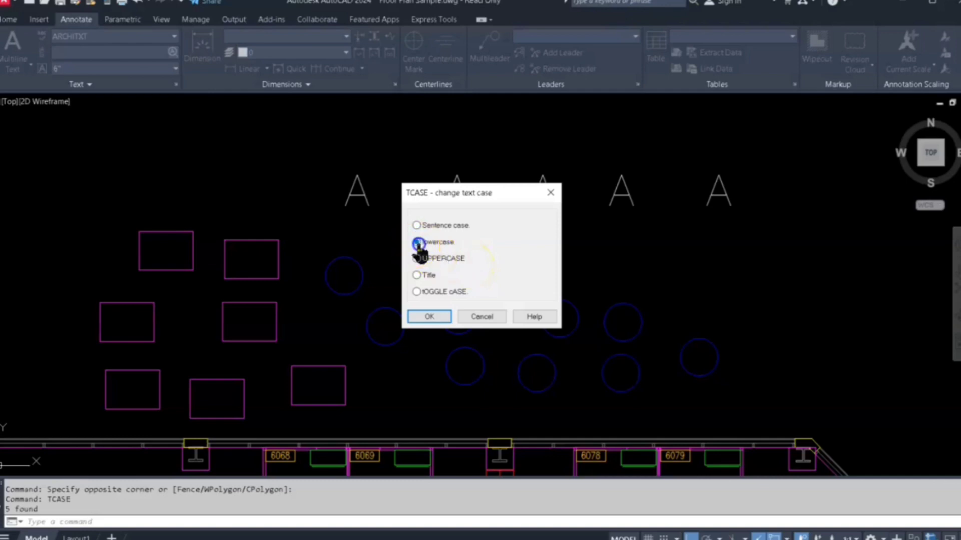
{"action": "left_click", "coordinate": [443, 316]}
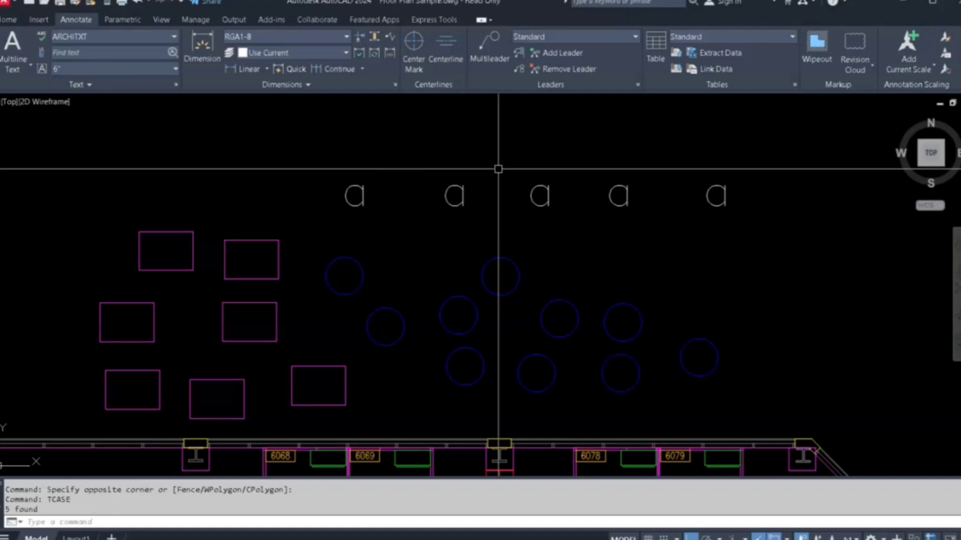
In Drawing1, create a rectangular array from the standalone pair of nested blue and cyan rectangles.
{"action": "left_click", "coordinate": [491, 184]}
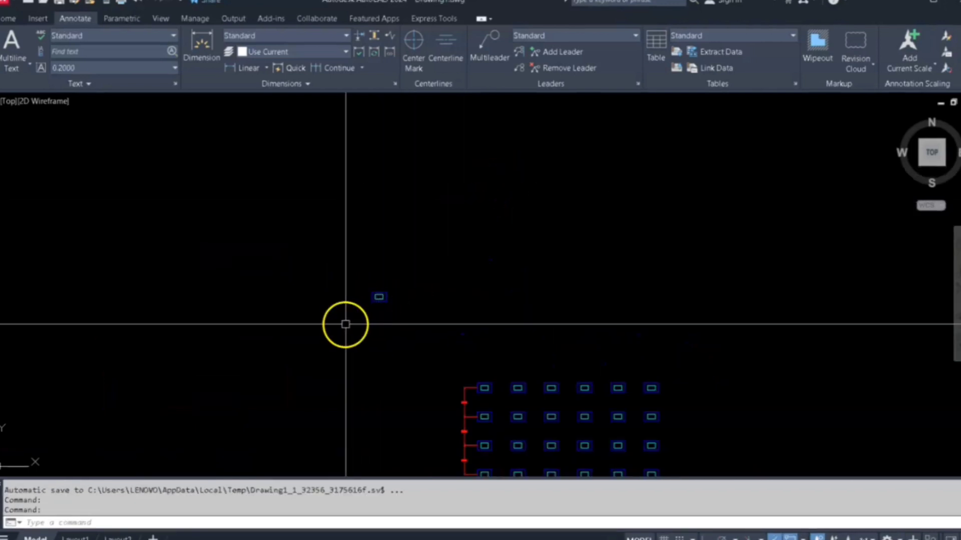
{"action": "left_click", "coordinate": [350, 310]}
{"action": "scroll", "coordinate": [395, 282], "scroll_direction": "up", "scroll_amount": 5}
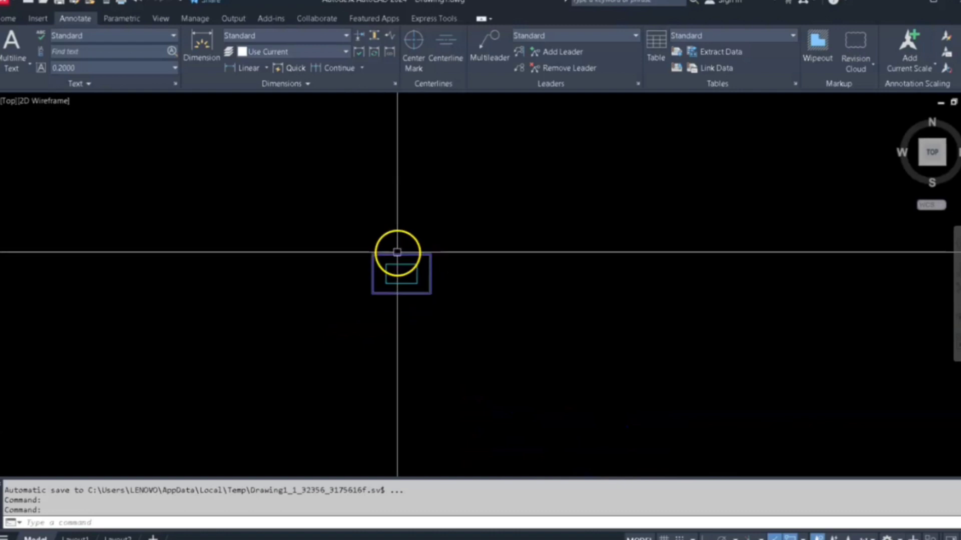
{"action": "scroll", "coordinate": [396, 252], "scroll_direction": "up", "scroll_amount": 5}
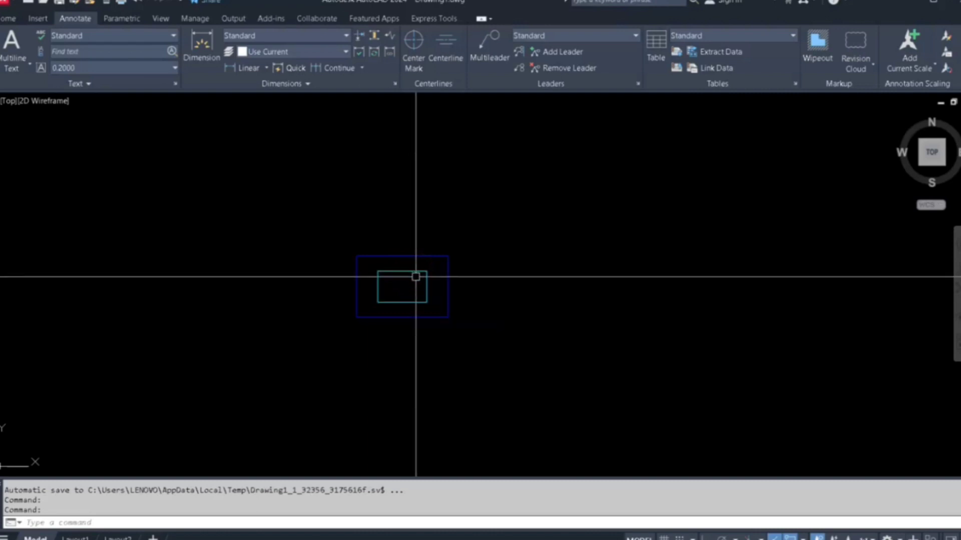
{"action": "scroll", "coordinate": [422, 276], "scroll_direction": "down", "scroll_amount": 4}
{"action": "scroll", "coordinate": [427, 276], "scroll_direction": "up", "scroll_amount": 4}
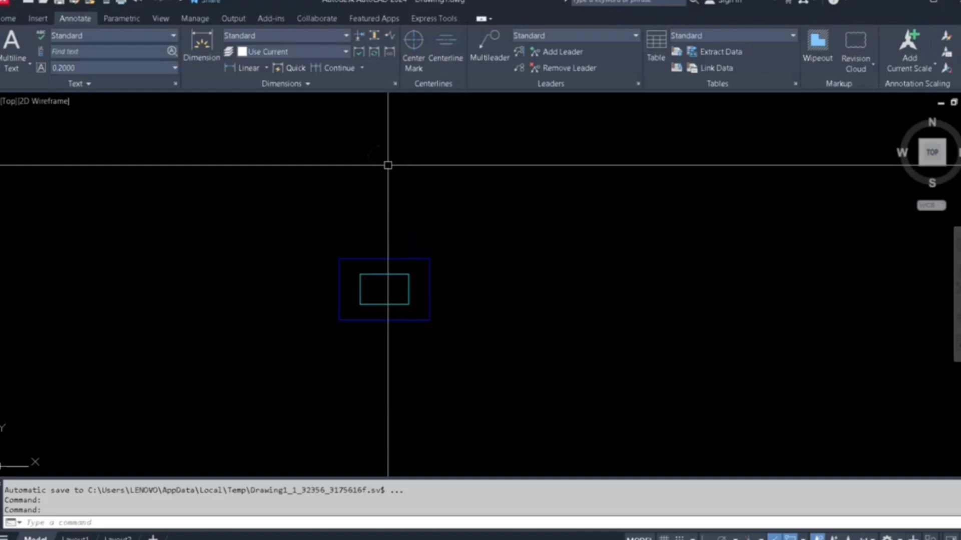
{"action": "left_click", "coordinate": [445, 226]}
{"action": "left_click", "coordinate": [287, 342]}
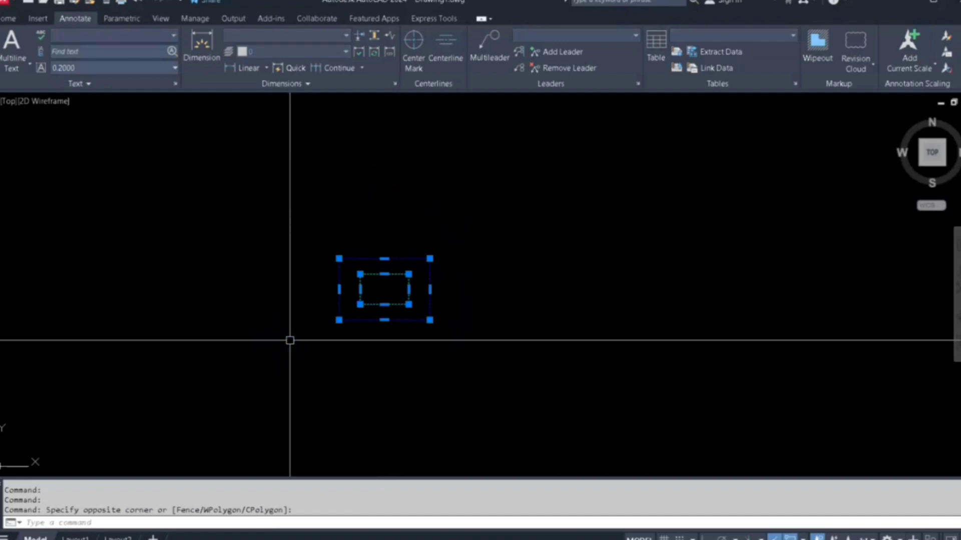
{"action": "type", "text": "ar"}
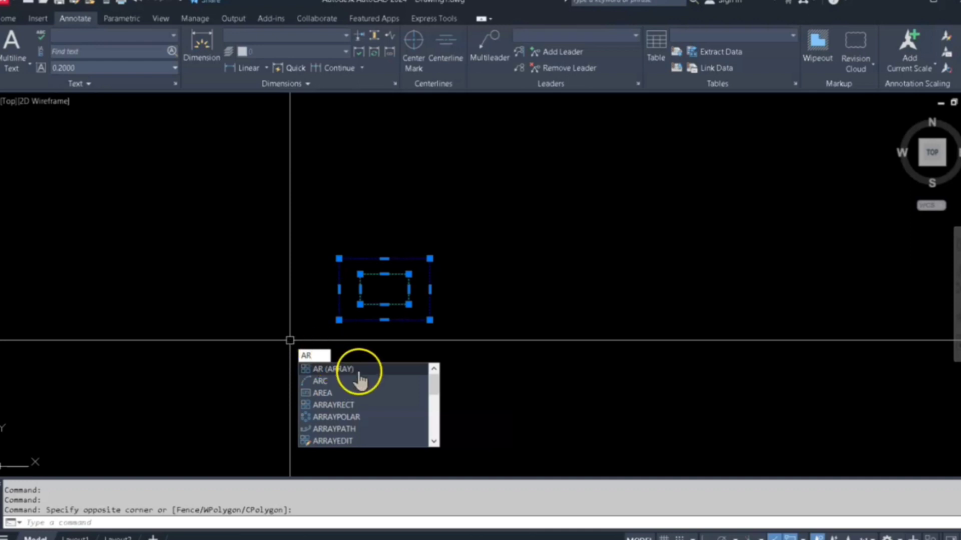
{"action": "left_click", "coordinate": [358, 370]}
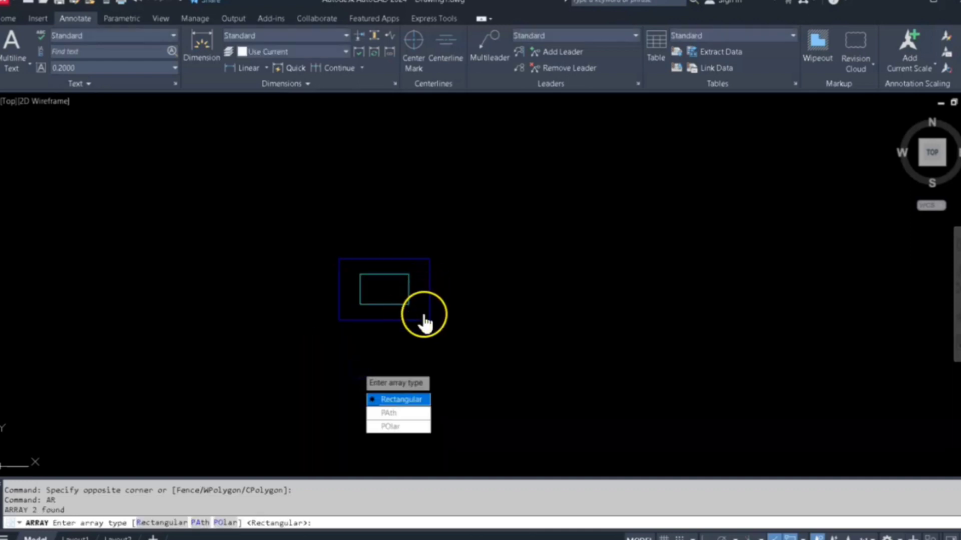
{"action": "left_click", "coordinate": [402, 399]}
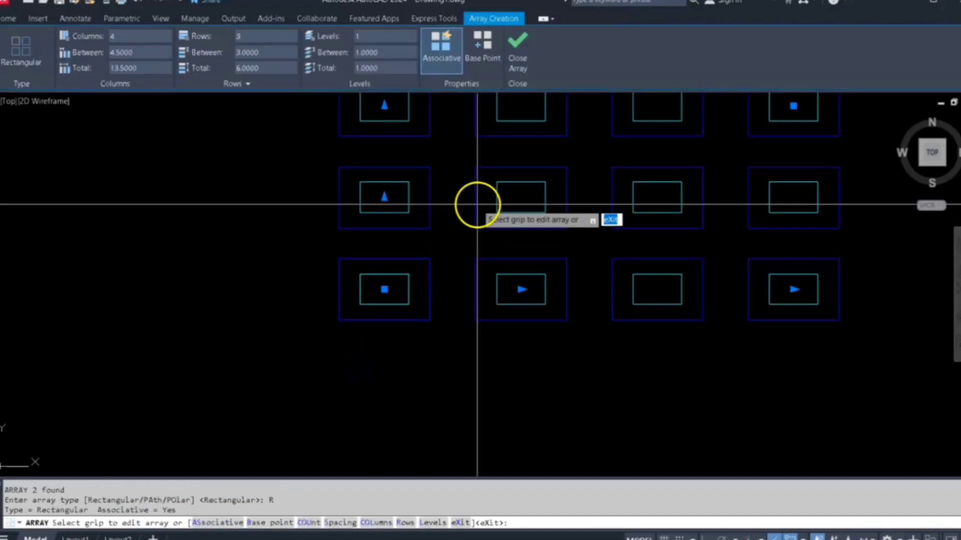
Set the array to 6 columns with a column spacing of 7.
{"action": "middle_click_drag", "start_coordinate": [484, 202], "coordinate": [415, 312]}
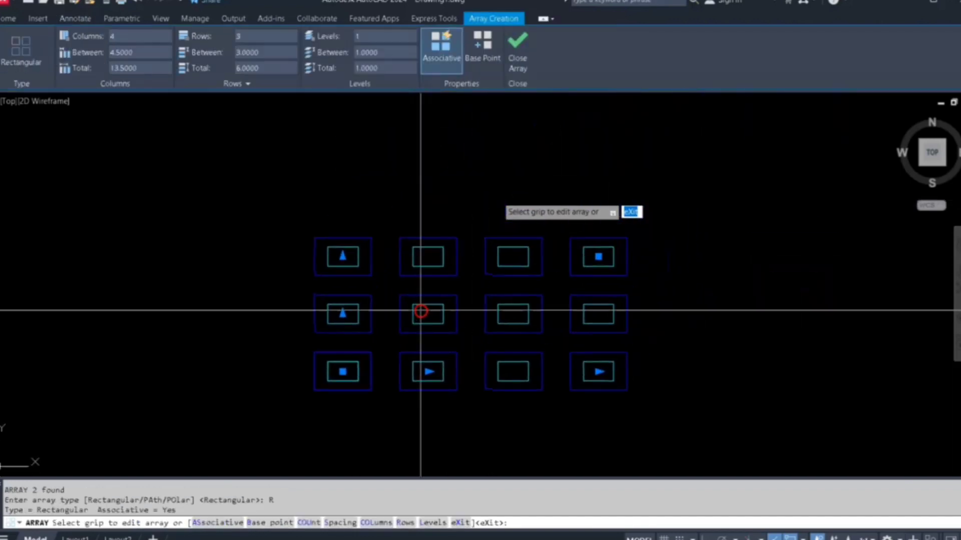
{"action": "left_click", "coordinate": [376, 274]}
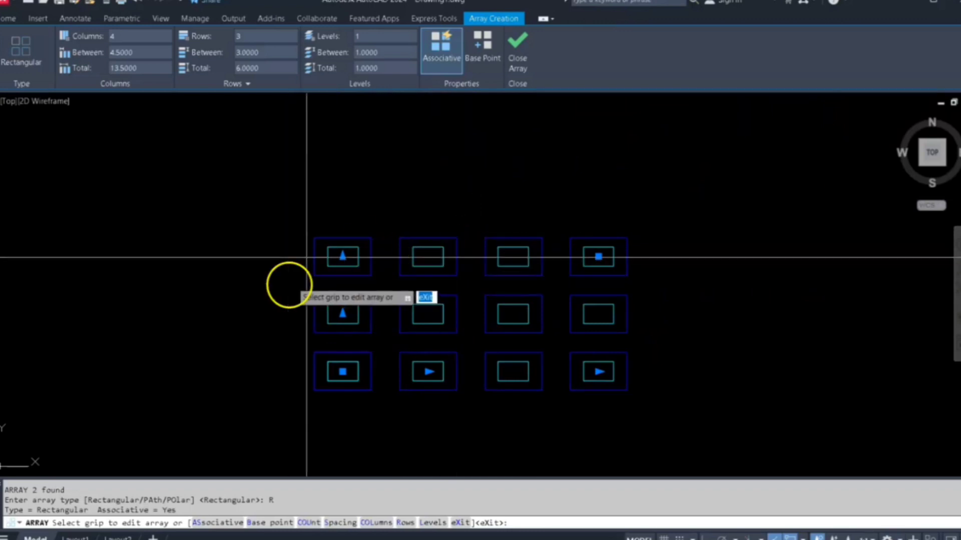
{"action": "left_click", "coordinate": [130, 36]}
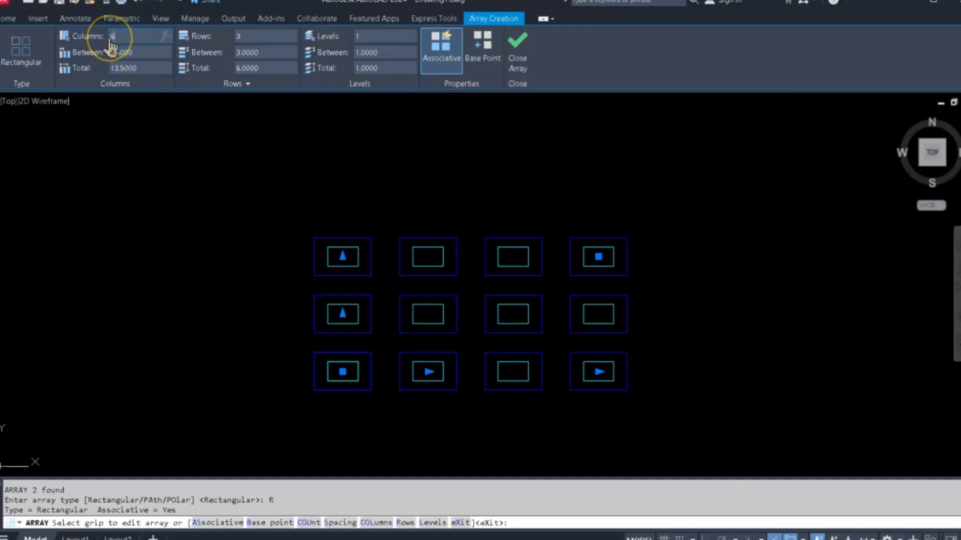
{"action": "key", "text": "Return"}
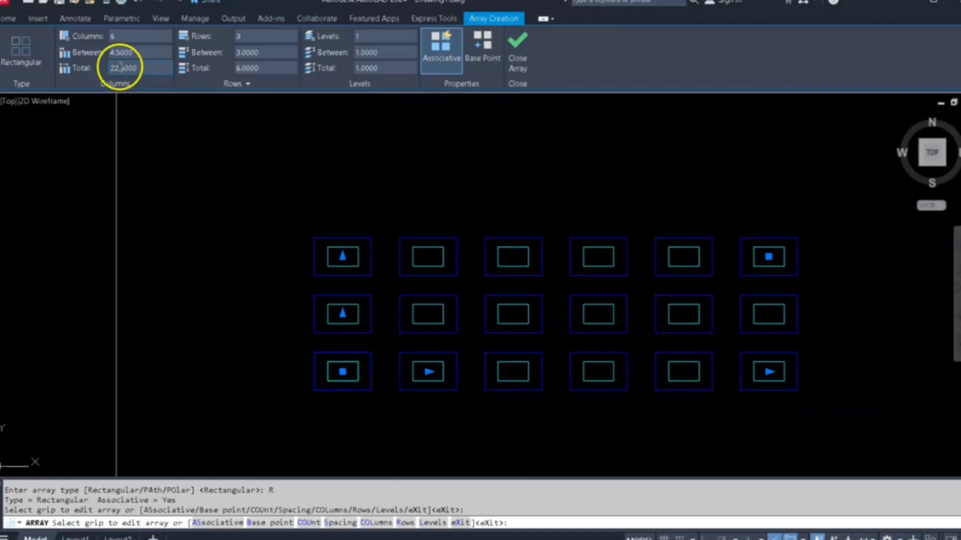
{"action": "left_click", "coordinate": [140, 52]}
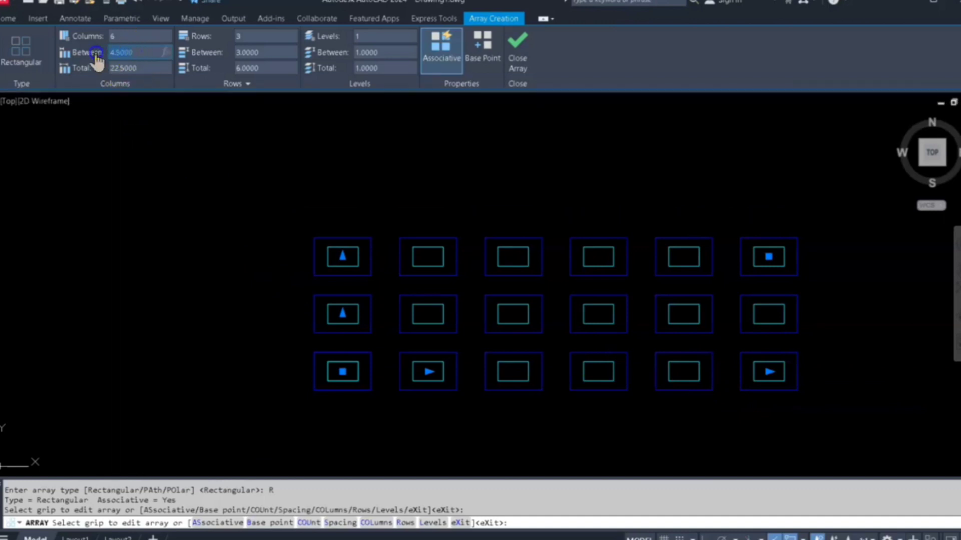
{"action": "left_click", "coordinate": [90, 84]}
{"action": "key", "text": "Return"}
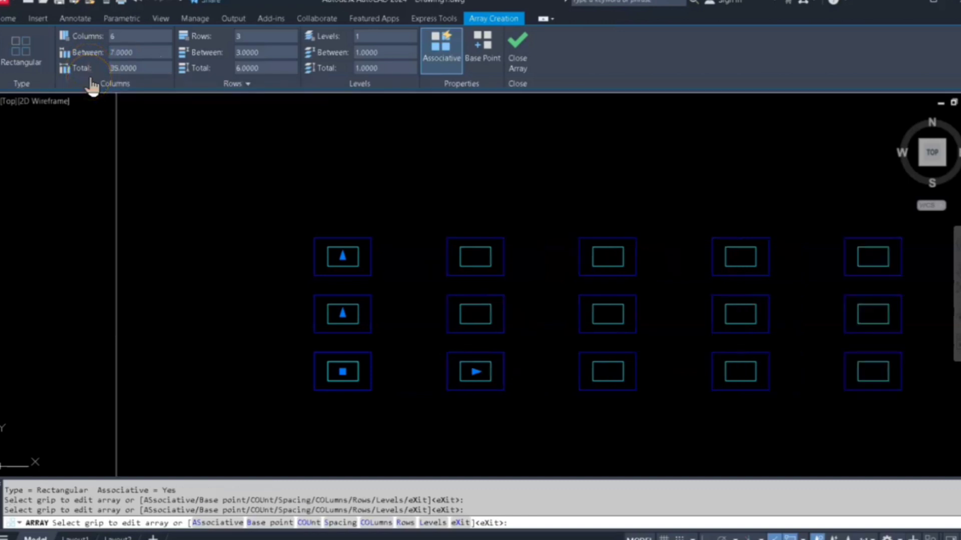
Set the array to 4 rows with a row spacing of 6 and finish the array.
{"action": "scroll", "coordinate": [526, 311], "scroll_direction": "down", "scroll_amount": 4}
{"action": "scroll", "coordinate": [552, 307], "scroll_direction": "up", "scroll_amount": 2}
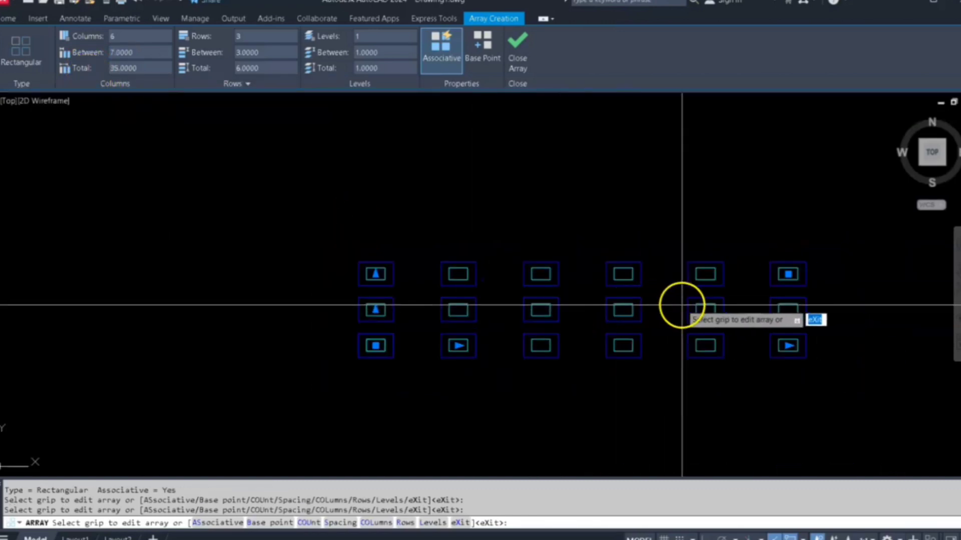
{"action": "middle_click_drag", "start_coordinate": [682, 302], "coordinate": [602, 287]}
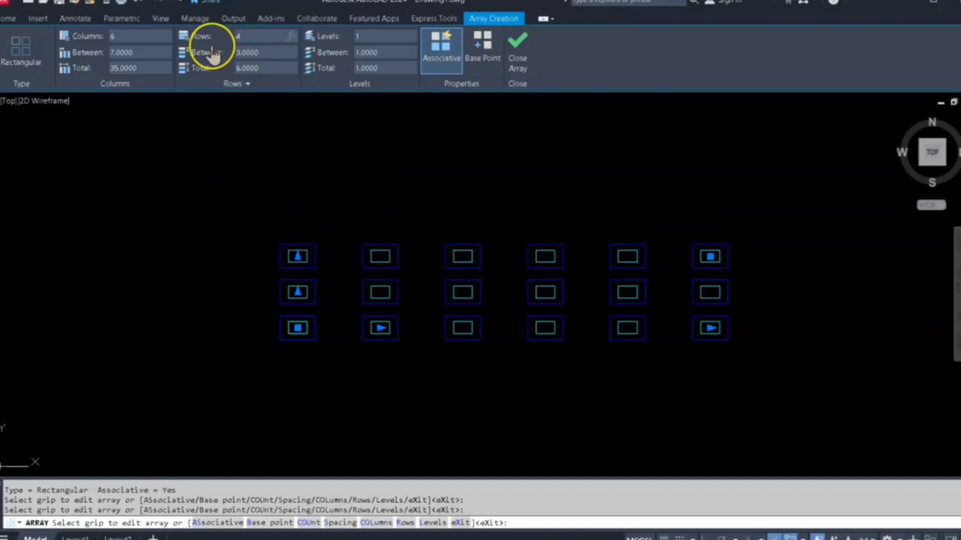
{"action": "key", "text": "Return"}
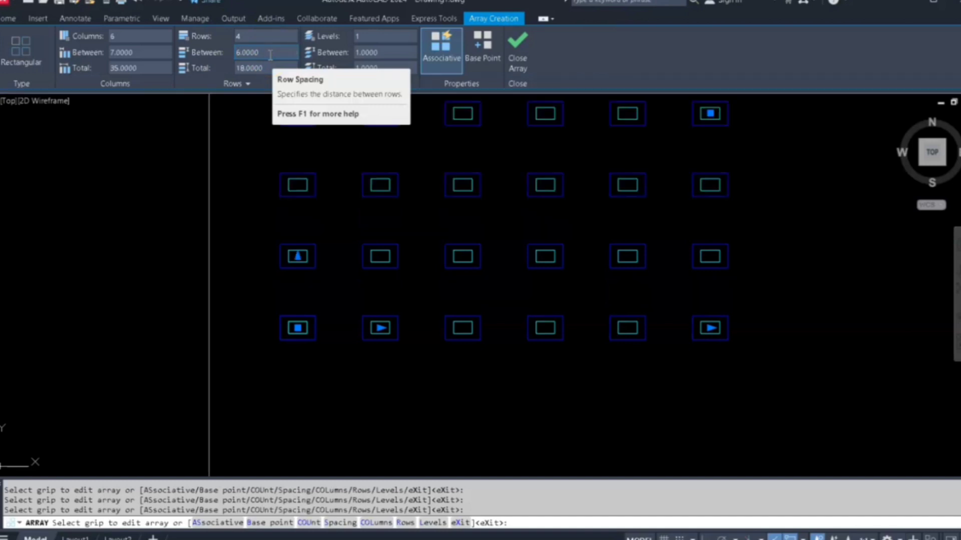
{"action": "key", "text": "Return"}
{"action": "scroll", "coordinate": [408, 188], "scroll_direction": "down", "scroll_amount": 2}
{"action": "mouse_move", "coordinate": [419, 169]}
{"action": "middle_mouse_down"}
{"action": "mouse_move", "coordinate": [415, 193]}
{"action": "mouse_move", "coordinate": [419, 183]}
{"action": "middle_mouse_up"}
{"action": "scroll", "coordinate": [416, 189], "scroll_direction": "up", "scroll_amount": 2}
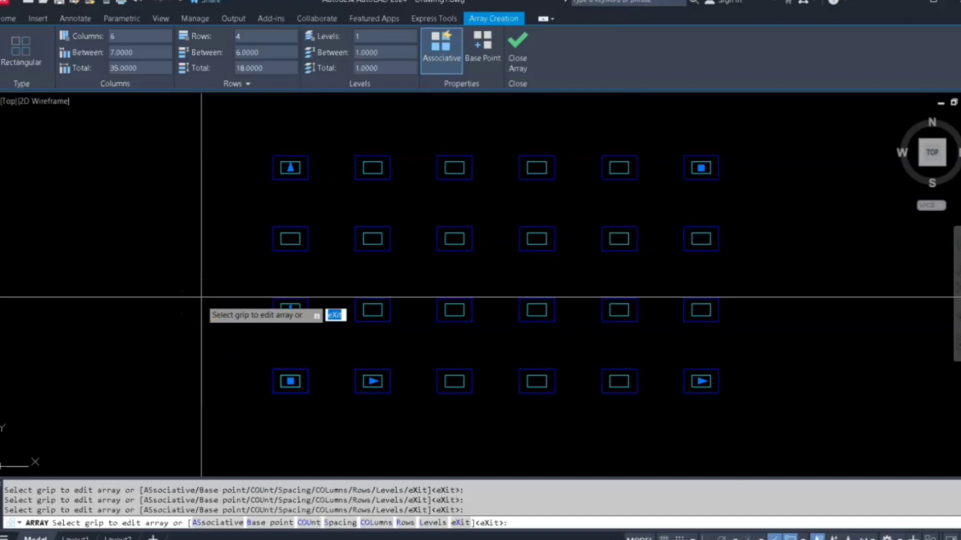
{"action": "key", "text": "Return"}
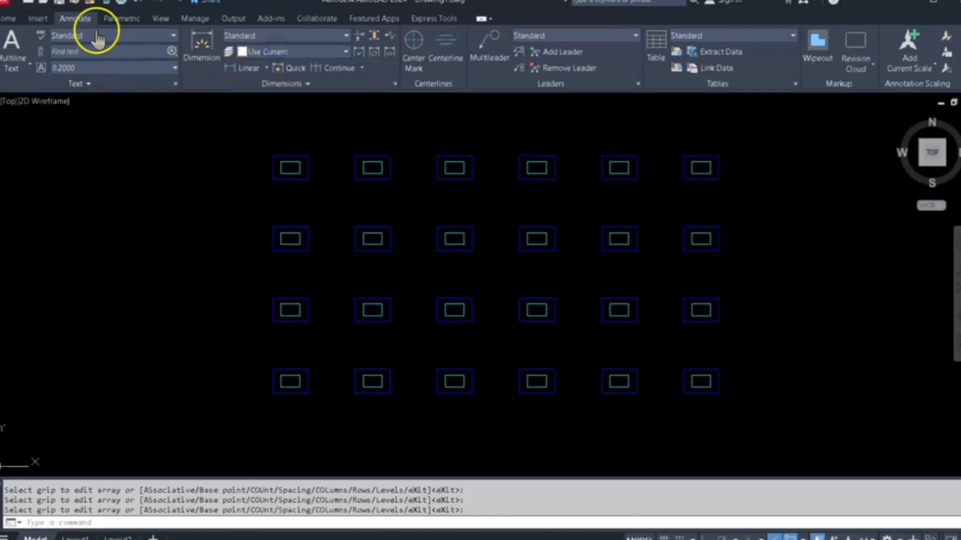
Add a vertical linear dimension between the left-edge midpoints of the first column's two lowest outer rectangles.
{"action": "left_click", "coordinate": [9, 19]}
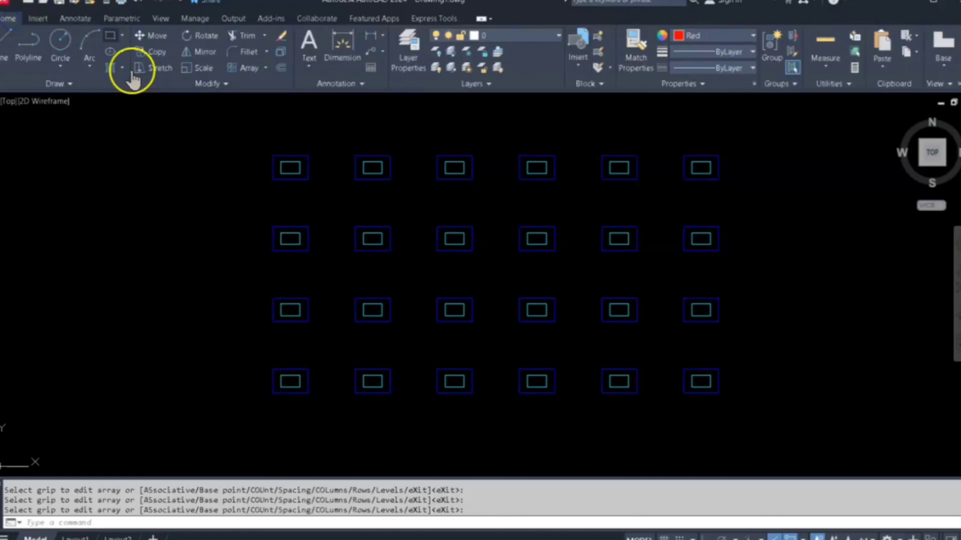
{"action": "left_click", "coordinate": [75, 20]}
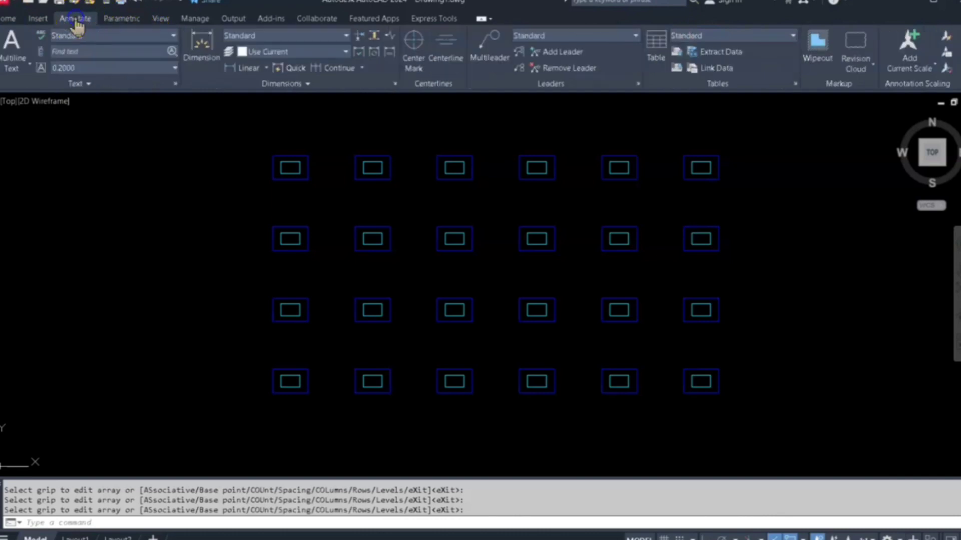
{"action": "left_click", "coordinate": [233, 68]}
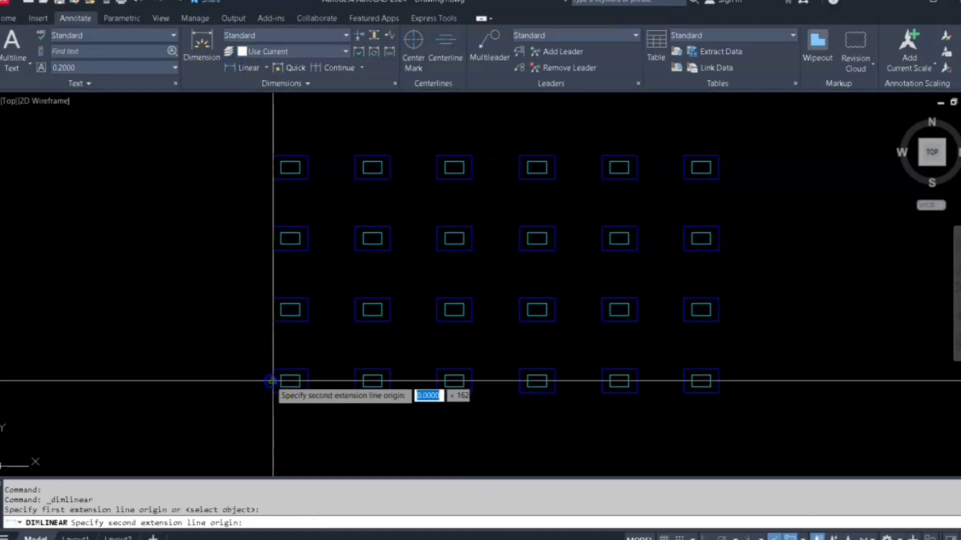
{"action": "left_click", "coordinate": [269, 306]}
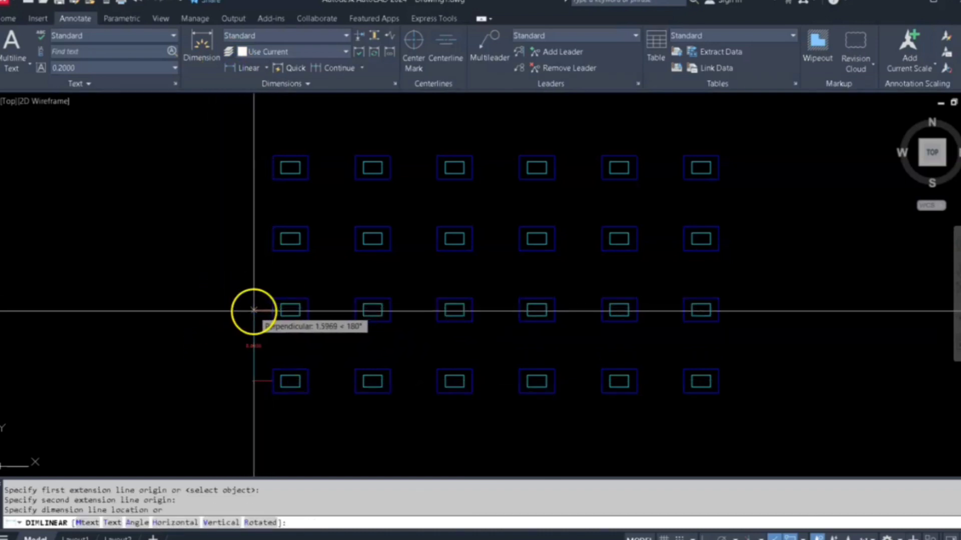
{"action": "left_click", "coordinate": [254, 310]}
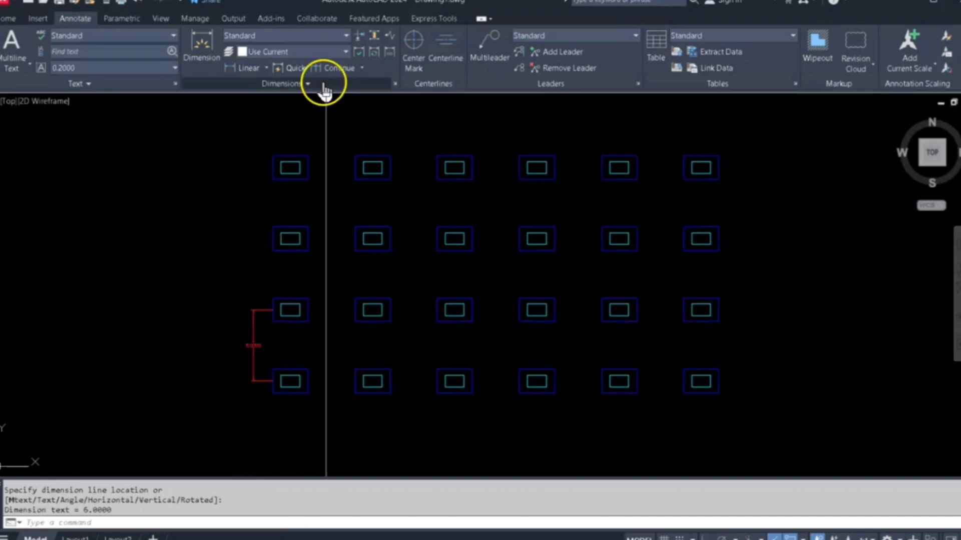
Continue the vertical dimension chain up to the left-edge midpoints of the two upper rows and end the command.
{"action": "left_click", "coordinate": [271, 238]}
{"action": "left_click", "coordinate": [271, 169]}
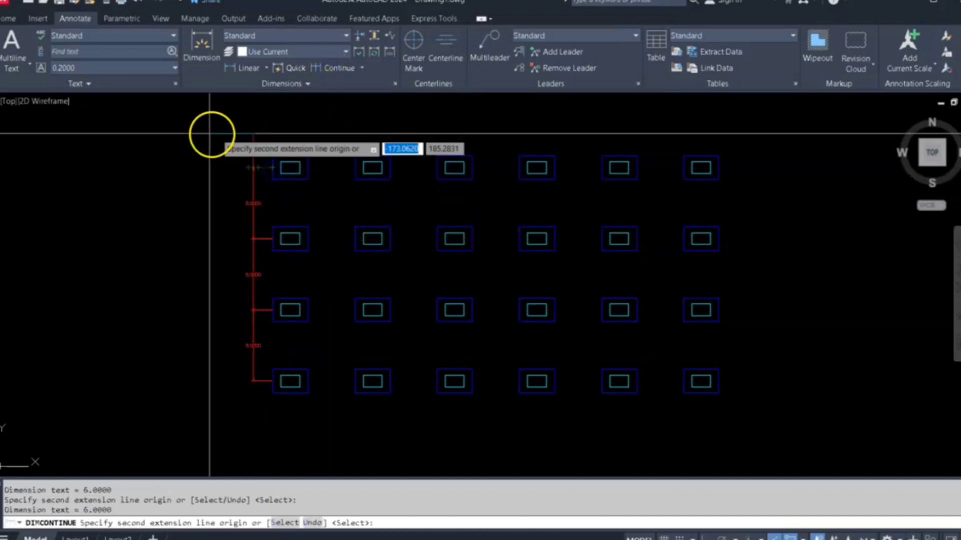
{"action": "key", "text": "Return"}
{"action": "key", "text": "Return"}
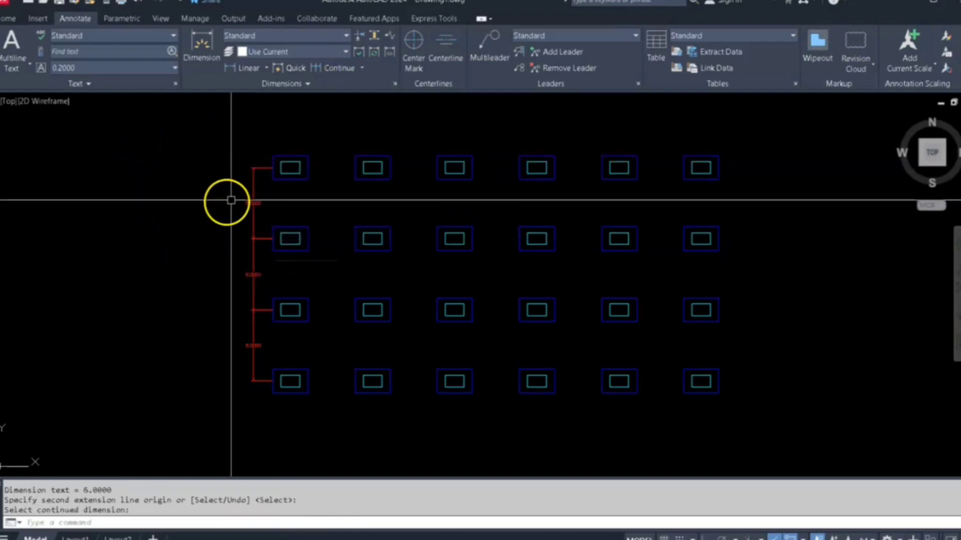
Examine the continued vertical dimensions between the four rows of the array.
{"action": "scroll", "coordinate": [230, 200], "scroll_direction": "up", "scroll_amount": 4}
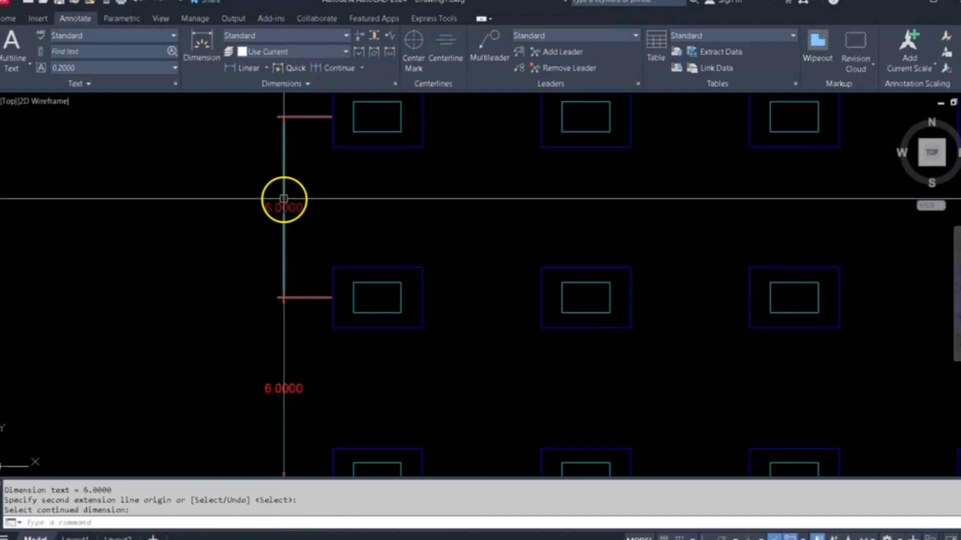
{"action": "scroll", "coordinate": [288, 350], "scroll_direction": "down", "scroll_amount": 2}
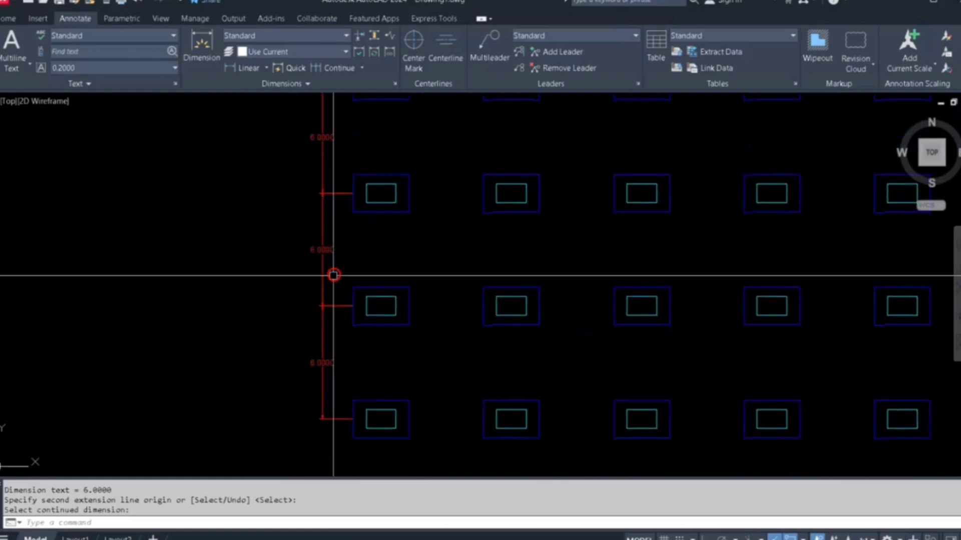
{"action": "scroll", "coordinate": [320, 330], "scroll_direction": "up", "scroll_amount": 2}
{"action": "scroll", "coordinate": [306, 240], "scroll_direction": "down", "scroll_amount": 4}
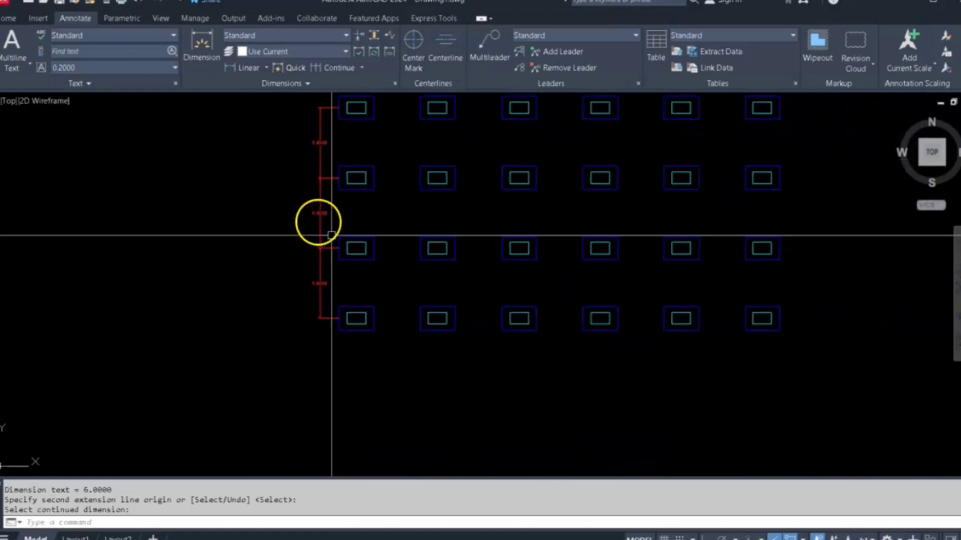
{"action": "middle_click_drag", "start_coordinate": [465, 216], "coordinate": [379, 272]}
{"action": "scroll", "coordinate": [350, 315], "scroll_direction": "up", "scroll_amount": 2}
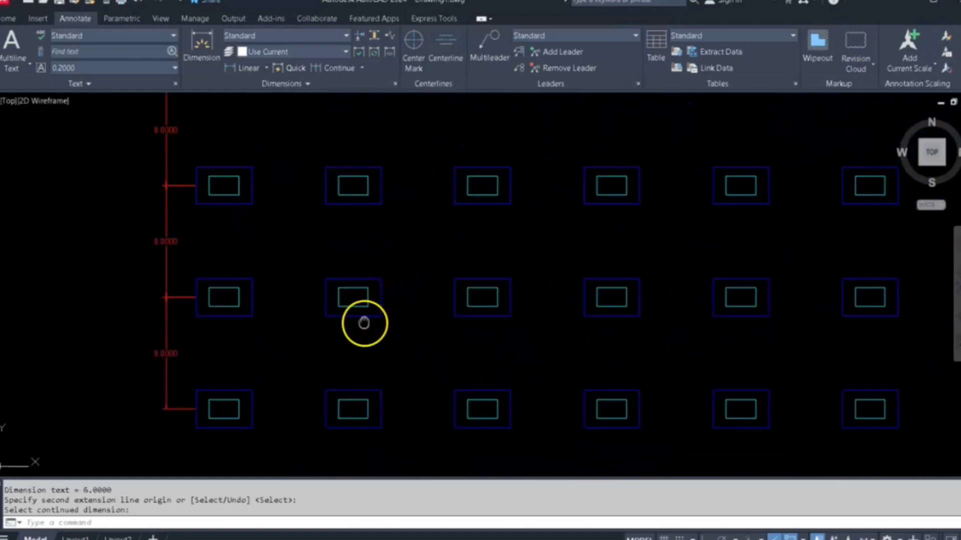
Add a horizontal linear dimension below the lowest row, between the bottom-edge midpoints of its first two outer rectangles.
{"action": "middle_click_drag", "start_coordinate": [364, 323], "coordinate": [386, 240]}
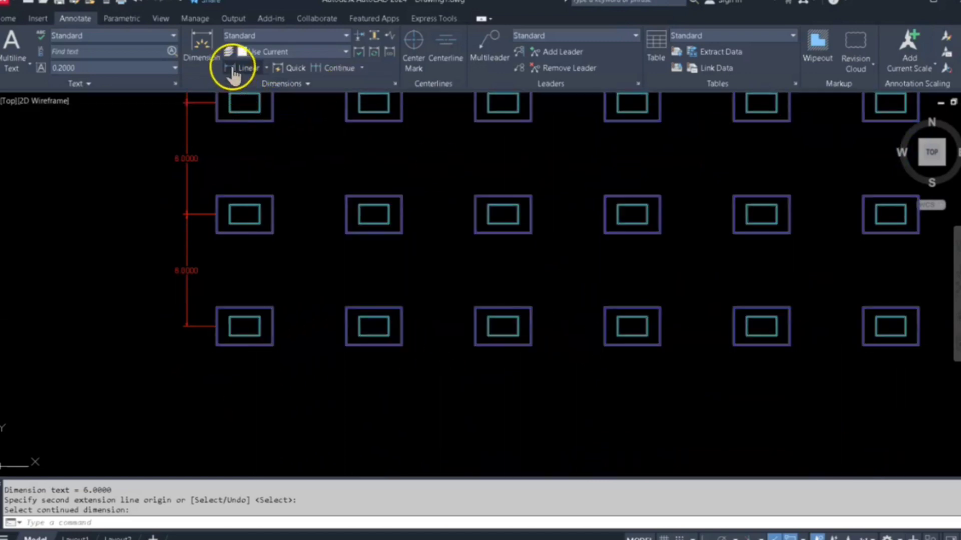
{"action": "left_click", "coordinate": [232, 71]}
{"action": "left_click", "coordinate": [245, 350]}
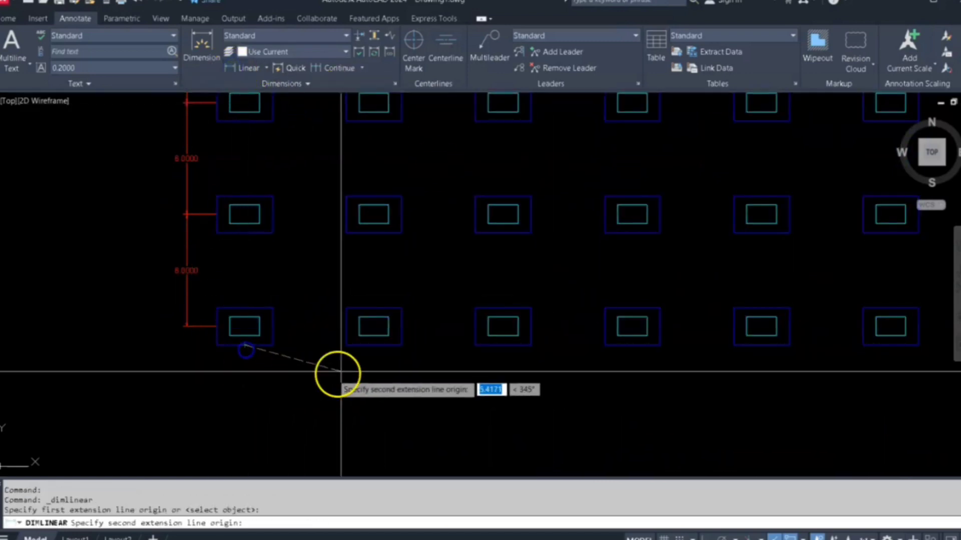
{"action": "left_click", "coordinate": [378, 347]}
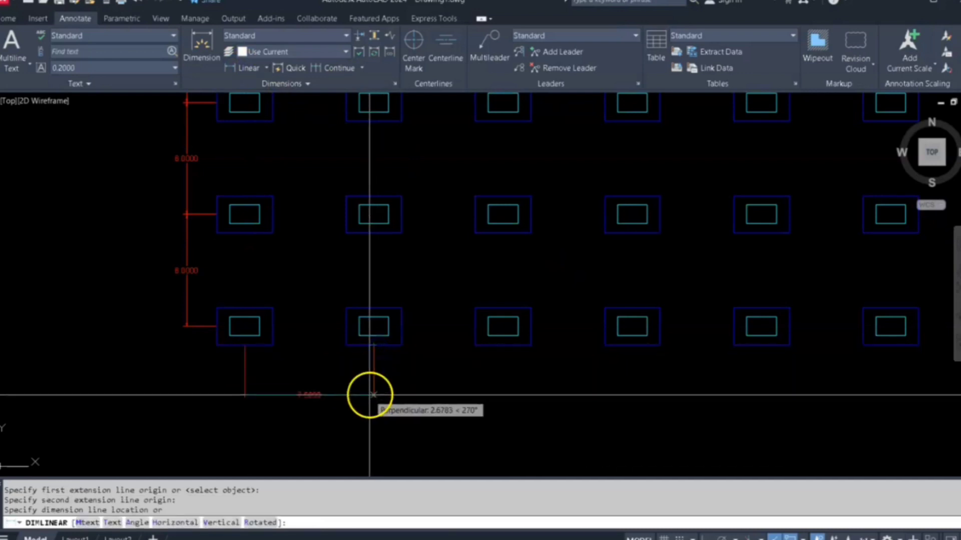
{"action": "left_click", "coordinate": [350, 393]}
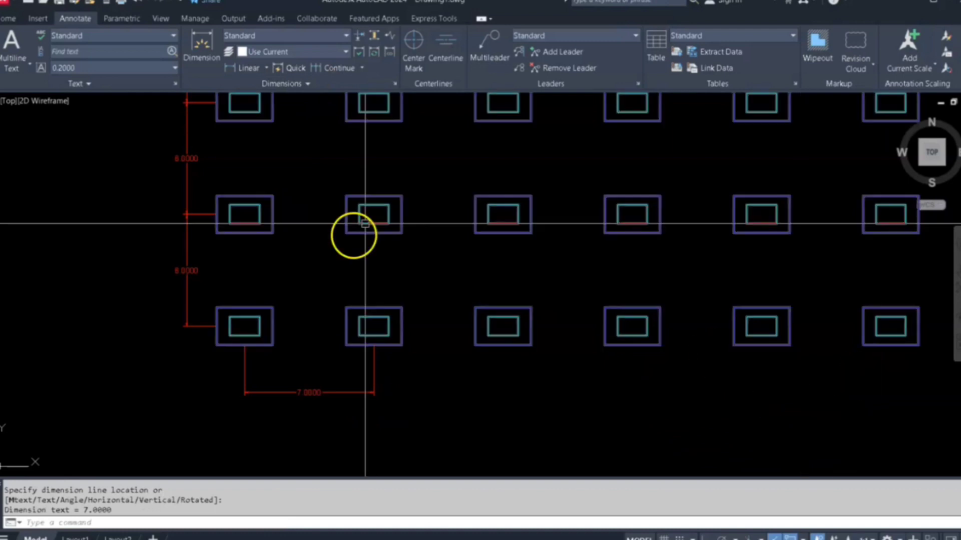
Continue the horizontal dimension chain below the lowest row across the remaining four columns and end the command.
{"action": "left_click", "coordinate": [318, 68]}
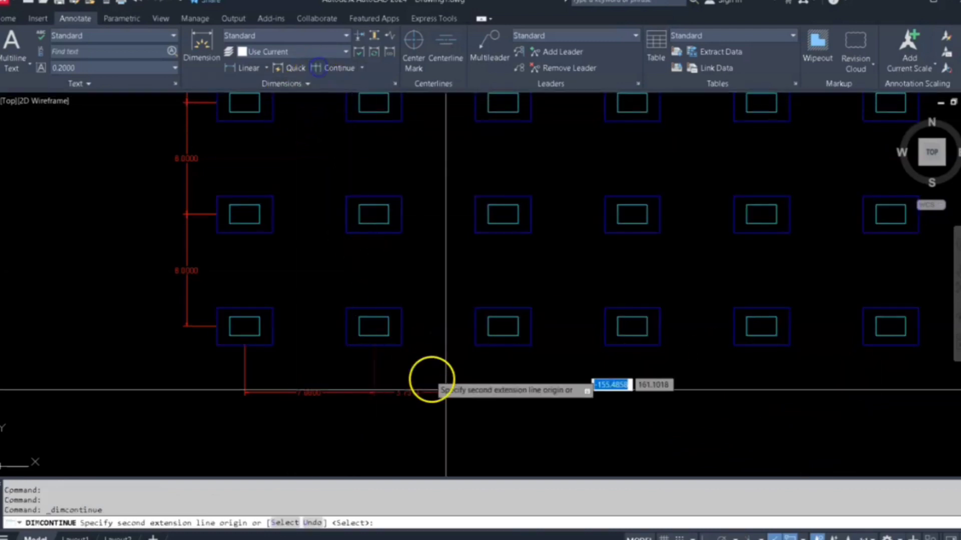
{"action": "left_click", "coordinate": [631, 347]}
{"action": "left_click", "coordinate": [761, 346]}
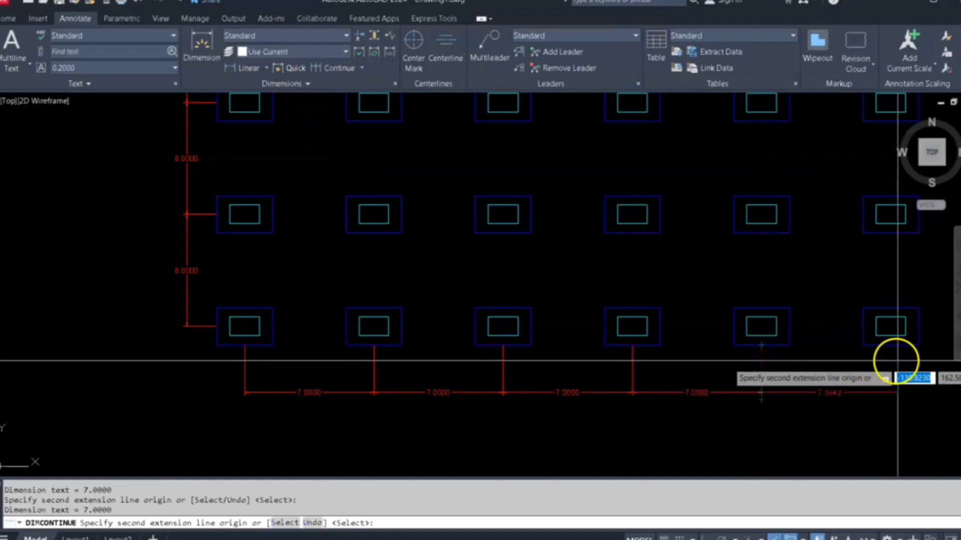
{"action": "mouse_move", "coordinate": [871, 360]}
{"action": "middle_mouse_down"}
{"action": "mouse_move", "coordinate": [858, 388]}
{"action": "mouse_move", "coordinate": [654, 359]}
{"action": "mouse_move", "coordinate": [775, 365]}
{"action": "middle_mouse_up"}
{"action": "scroll", "coordinate": [641, 314], "scroll_direction": "down", "scroll_amount": 2}
{"action": "mouse_move", "coordinate": [627, 268]}
{"action": "middle_mouse_down"}
{"action": "mouse_move", "coordinate": [633, 296]}
{"action": "mouse_move", "coordinate": [618, 304]}
{"action": "middle_mouse_up"}
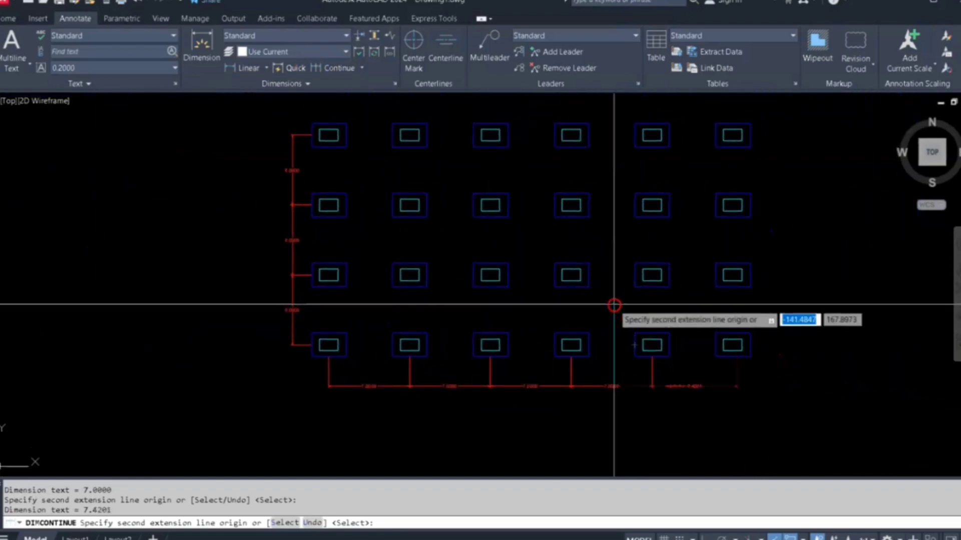
{"action": "right_click", "coordinate": [615, 305]}
{"action": "left_click", "coordinate": [634, 311]}
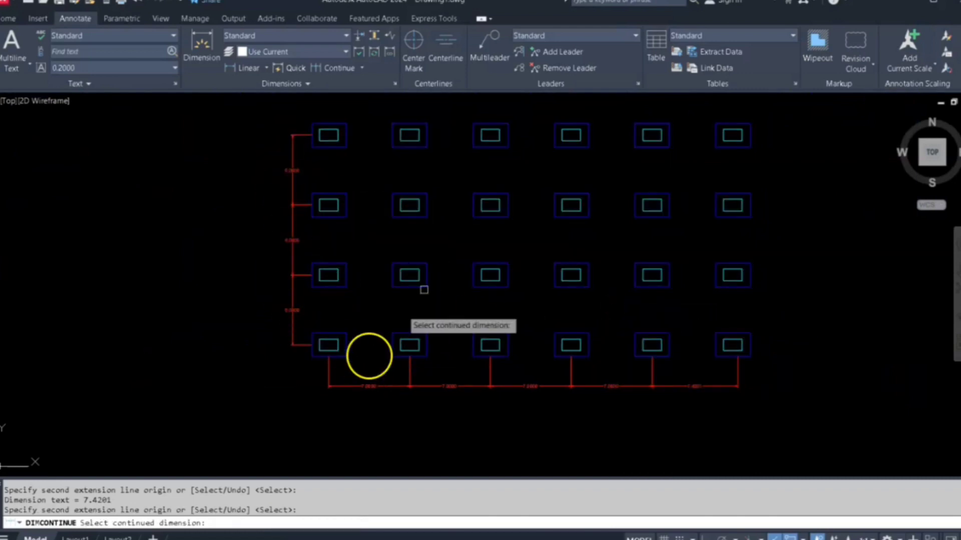
{"action": "right_click", "coordinate": [805, 327]}
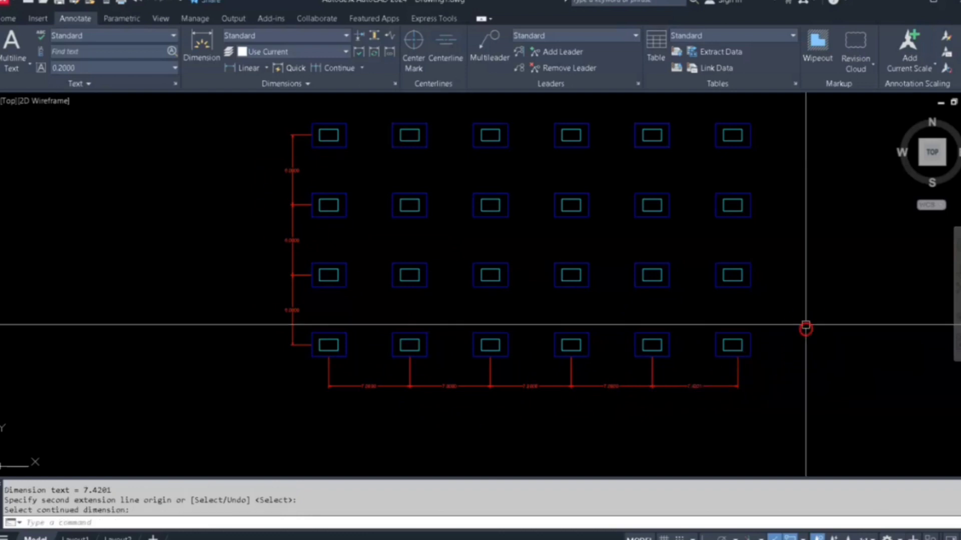
{"action": "middle_click_drag", "start_coordinate": [772, 283], "coordinate": [765, 305]}
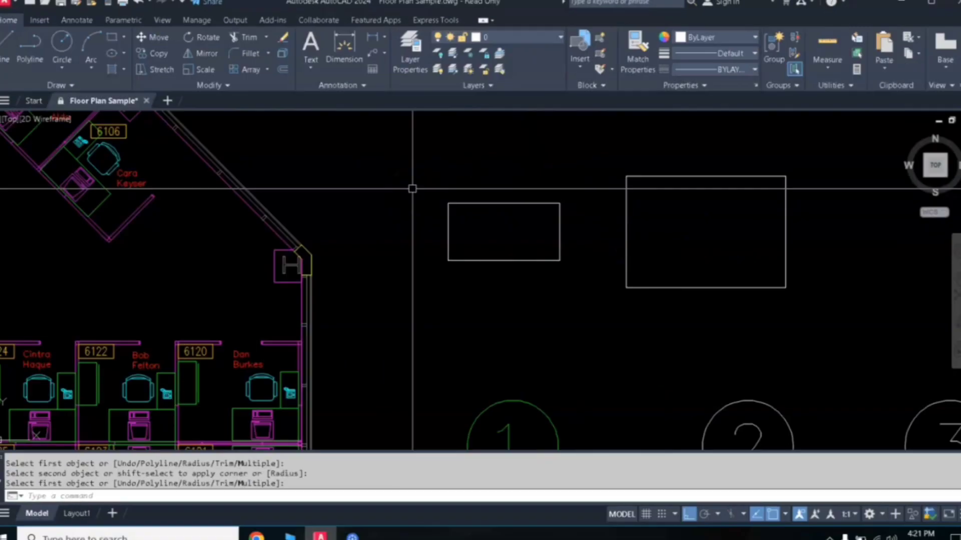
{"action": "scroll", "coordinate": [517, 348], "scroll_direction": "down", "scroll_amount": 2}
{"action": "mouse_move", "coordinate": [349, 277]}
{"action": "middle_mouse_down"}
{"action": "mouse_move", "coordinate": [422, 209]}
{"action": "mouse_move", "coordinate": [412, 270]}
{"action": "middle_mouse_up"}
{"action": "mouse_move", "coordinate": [444, 222]}
{"action": "middle_mouse_down"}
{"action": "mouse_move", "coordinate": [427, 244]}
{"action": "mouse_move", "coordinate": [397, 253]}
{"action": "mouse_move", "coordinate": [453, 223]}
{"action": "middle_mouse_up"}
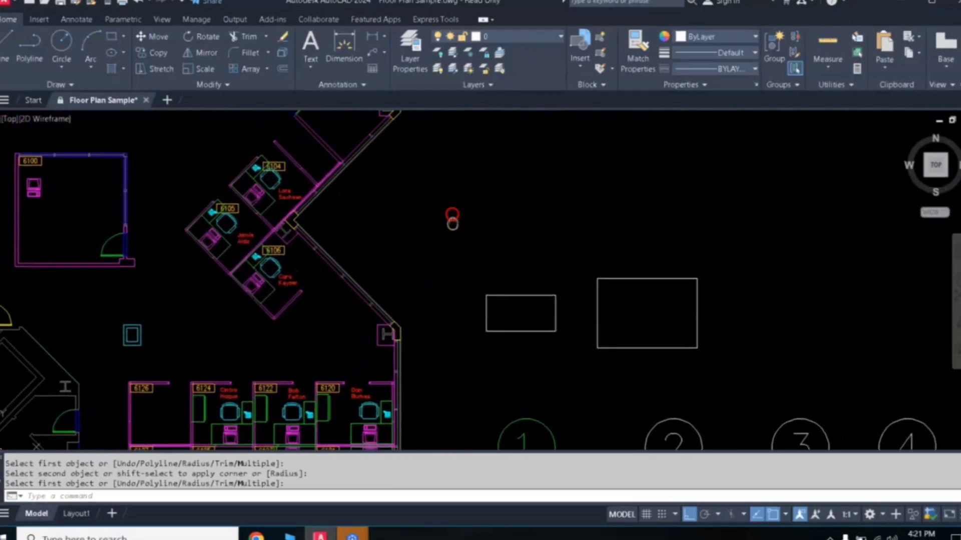
{"action": "middle_click_drag", "start_coordinate": [402, 273], "coordinate": [413, 218]}
{"action": "middle_click_drag", "start_coordinate": [362, 318], "coordinate": [480, 316]}
{"action": "scroll", "coordinate": [347, 316], "scroll_direction": "up", "scroll_amount": 2}
{"action": "middle_click_drag", "start_coordinate": [467, 219], "coordinate": [446, 227]}
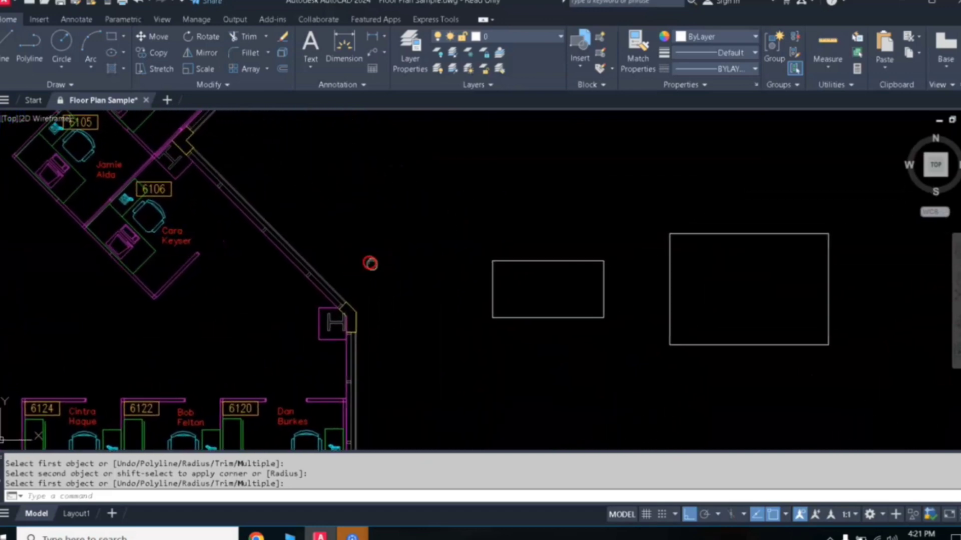